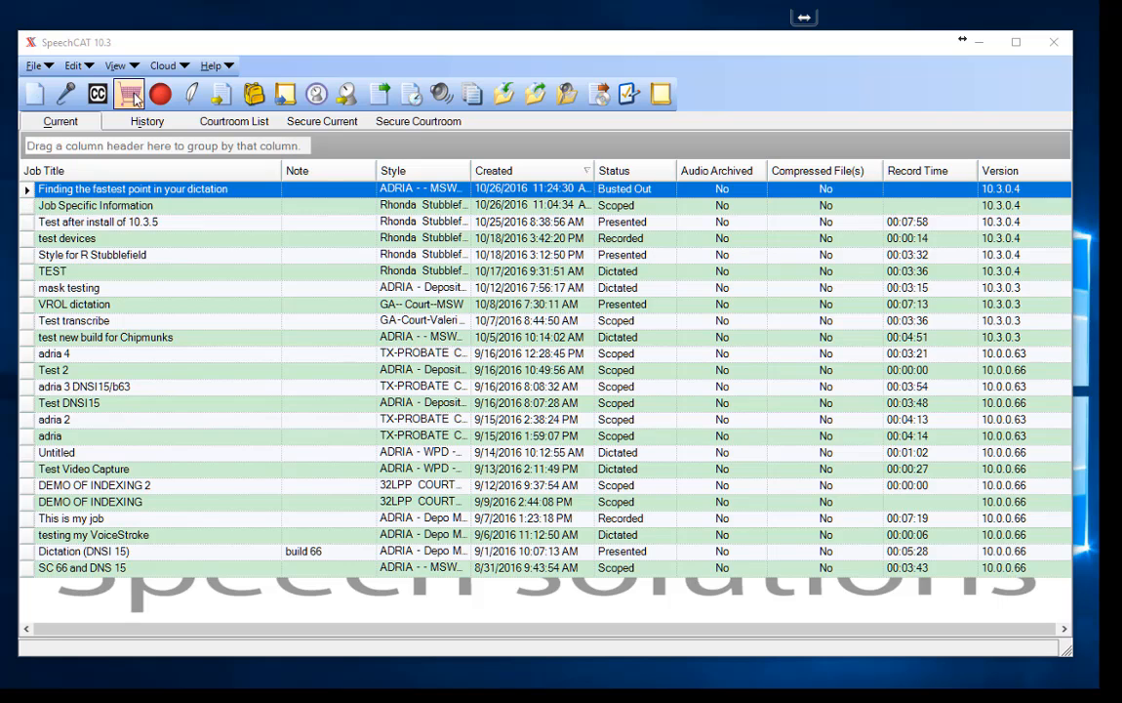
Step: View the words-per-minute analysis of the job "Finding the fastest point in your dictation" without accuracy information, enlarging the report to show every minute
click(115, 65)
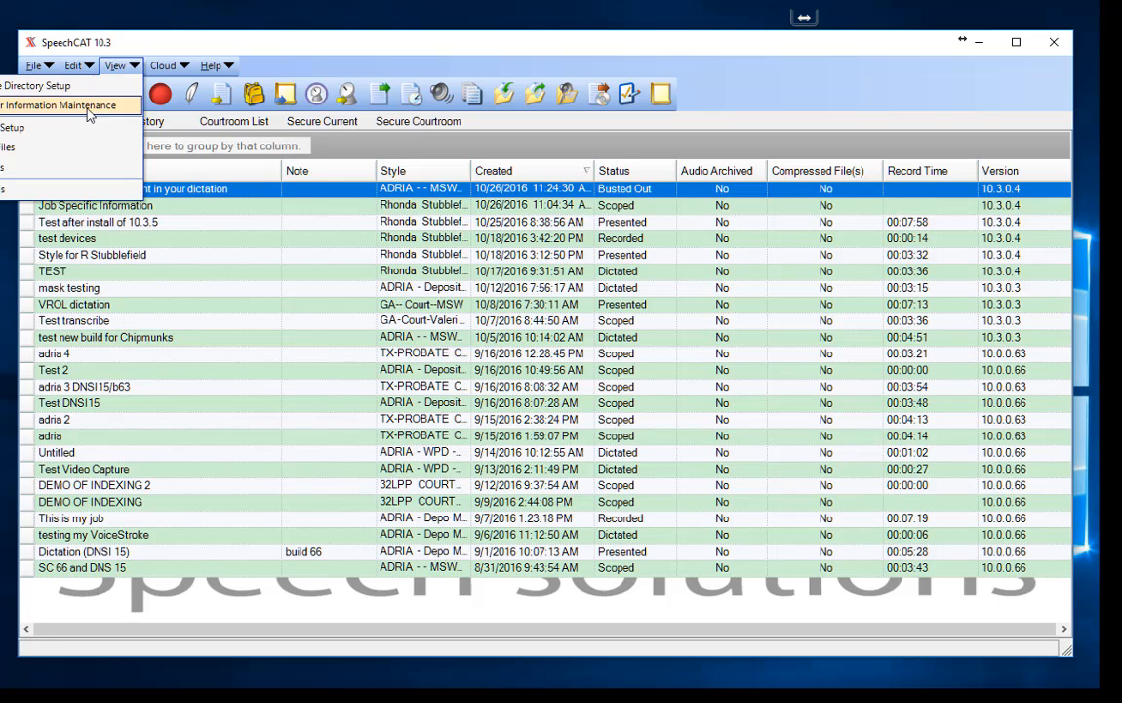
click(72, 192)
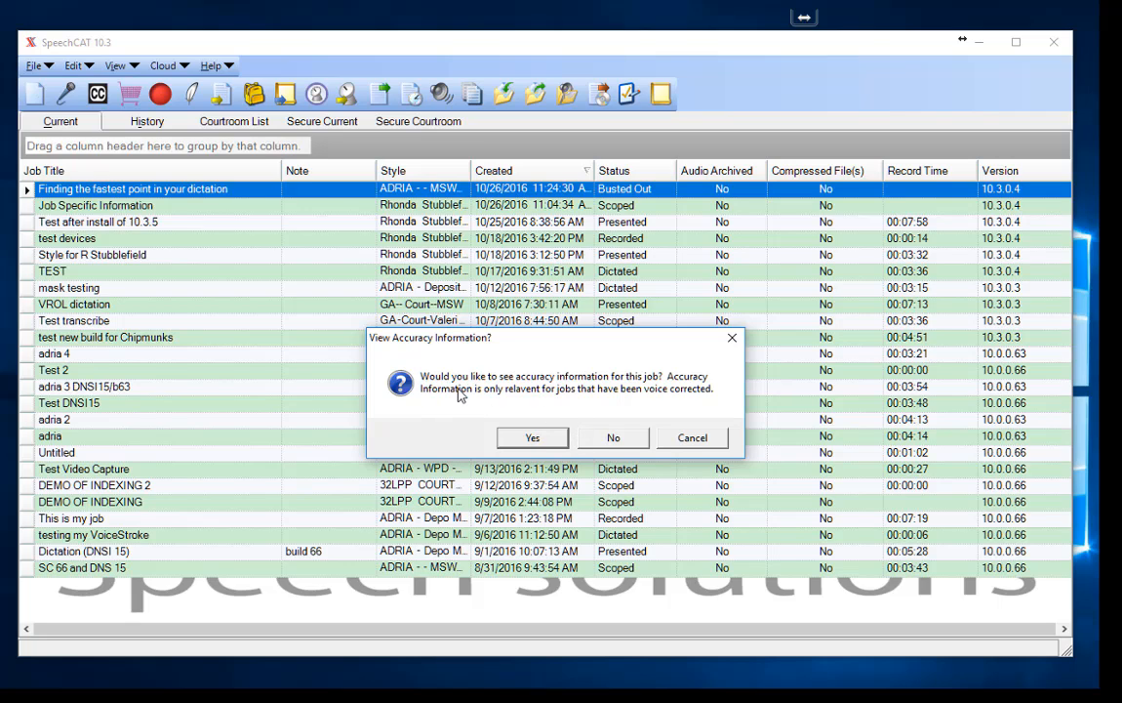
click(613, 438)
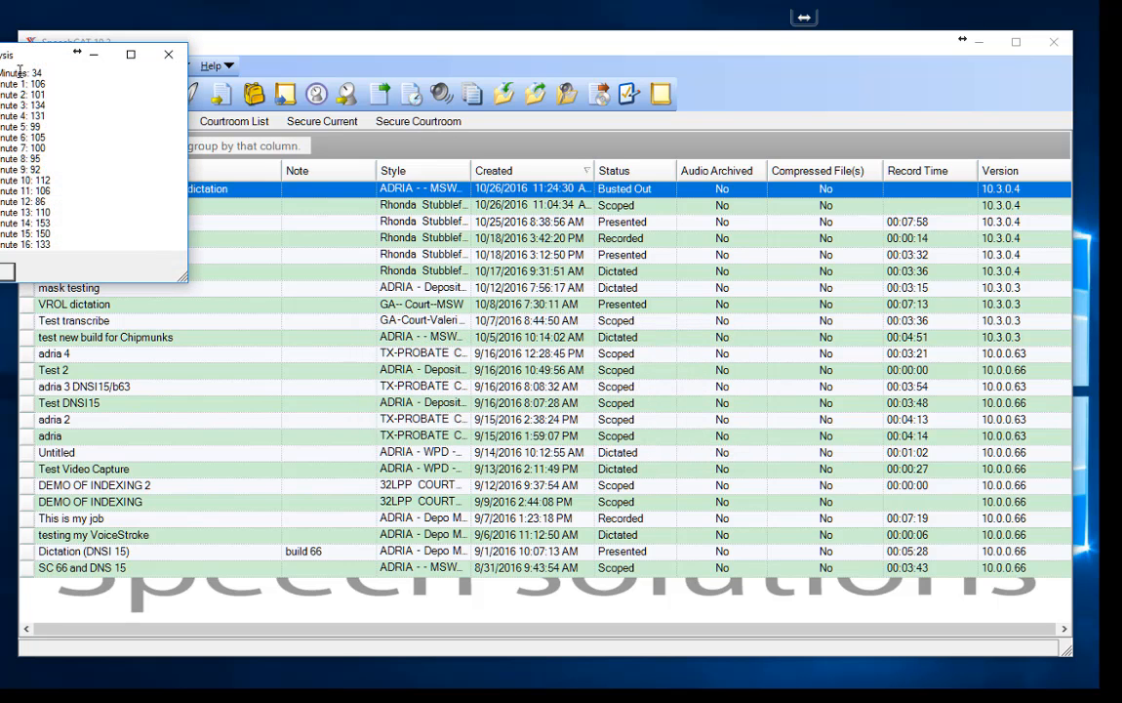
drag(46, 60, 601, 203)
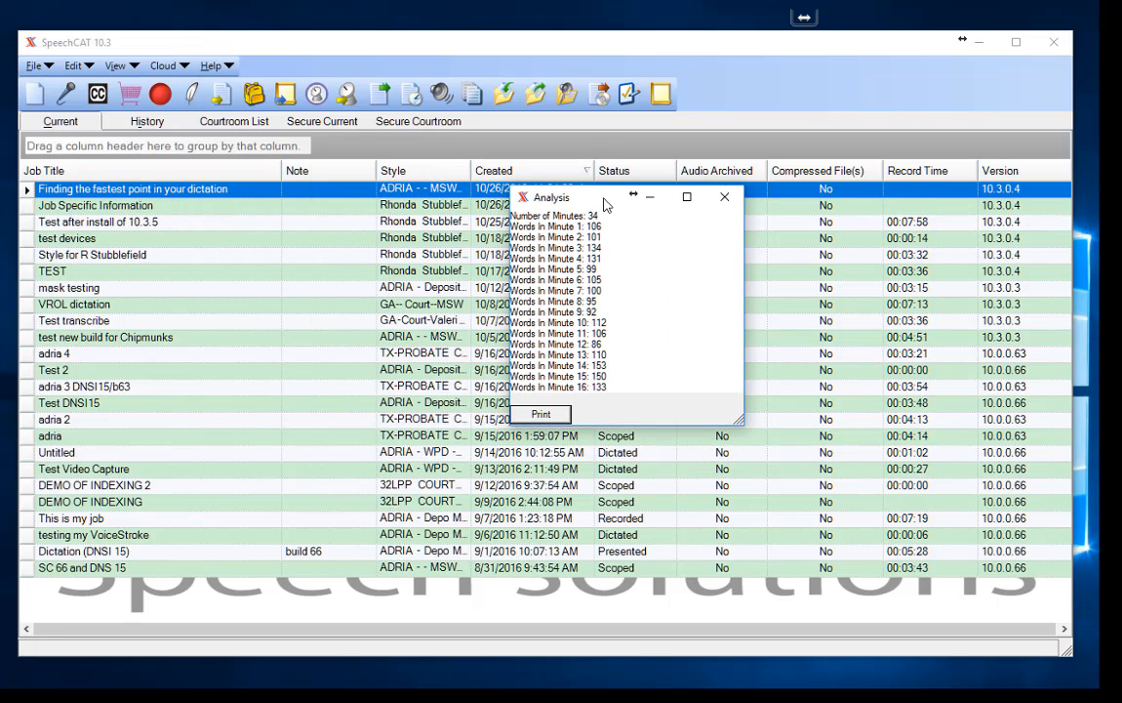
drag(623, 426, 630, 646)
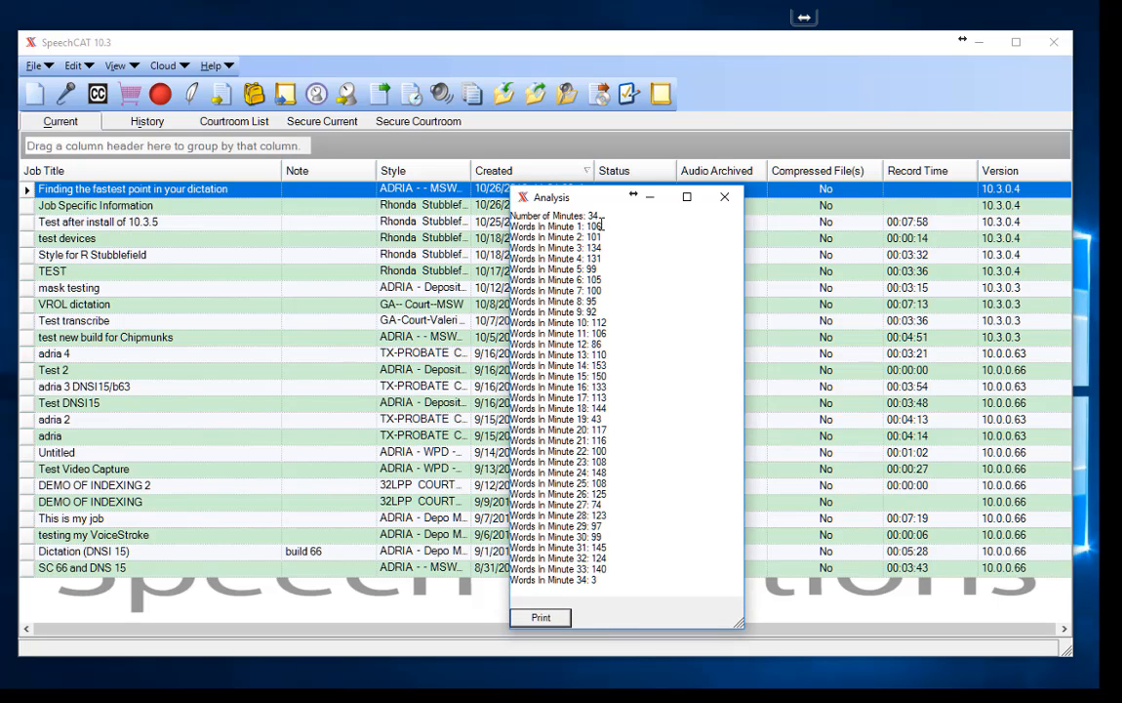
Step: Highlight the Words In Minute 14 line in the analysis report, then close the report
drag(599, 201, 526, 160)
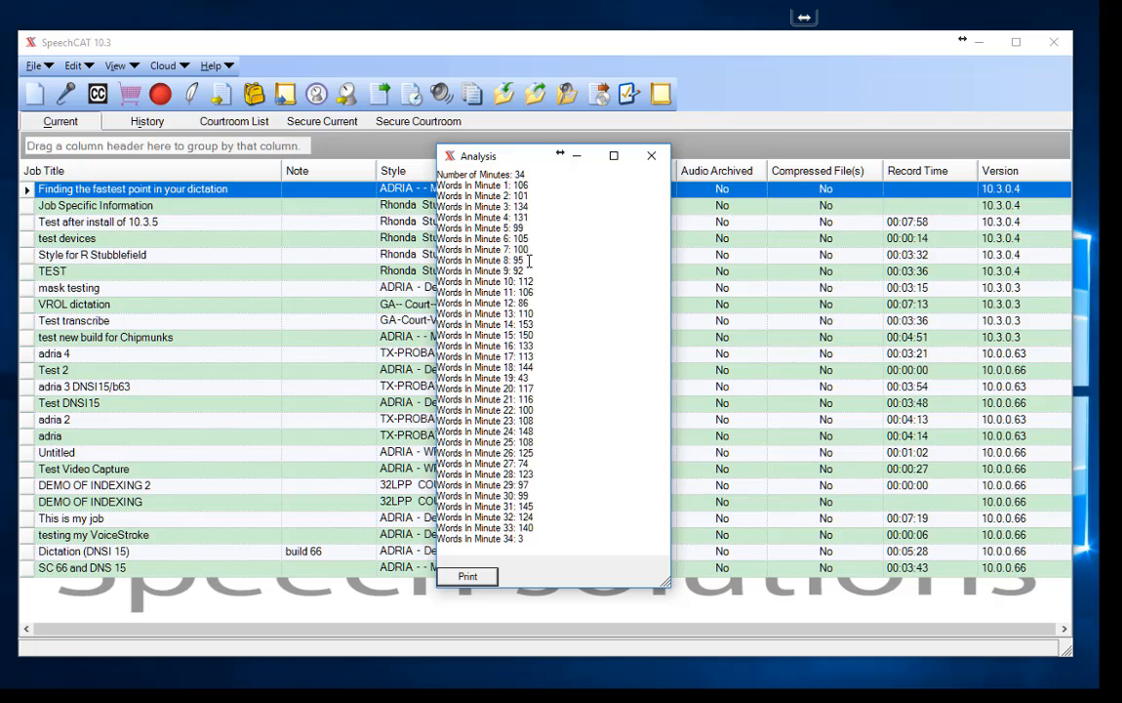
click(537, 323)
key(shift+Home)
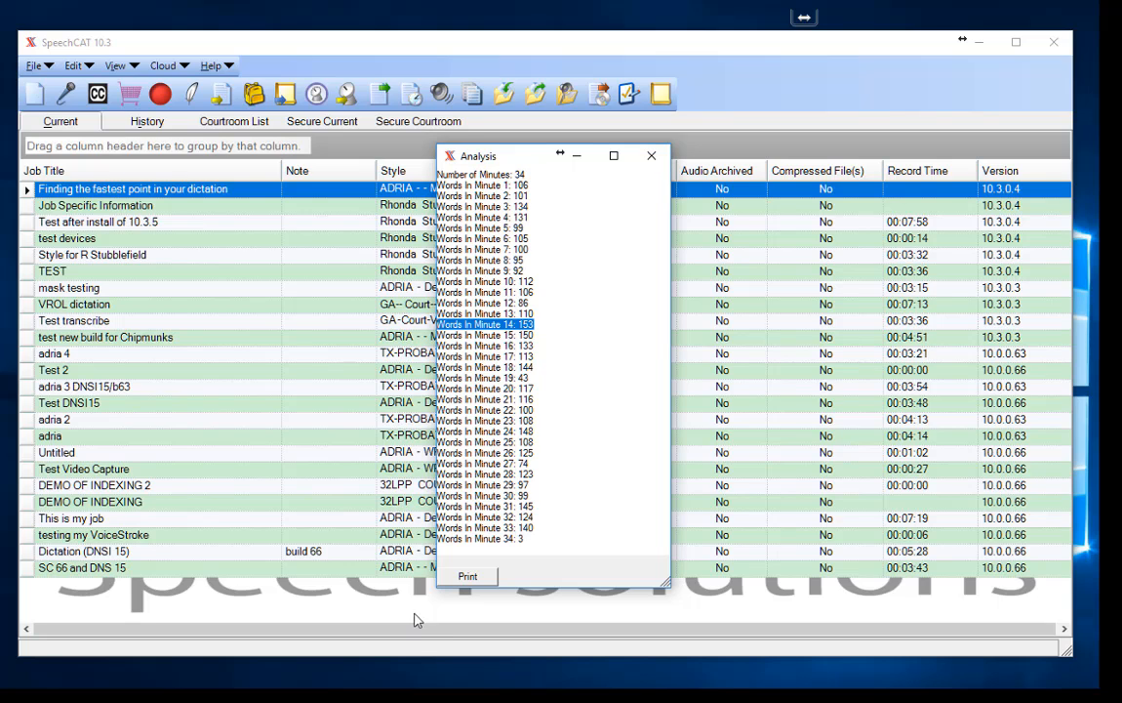
click(651, 155)
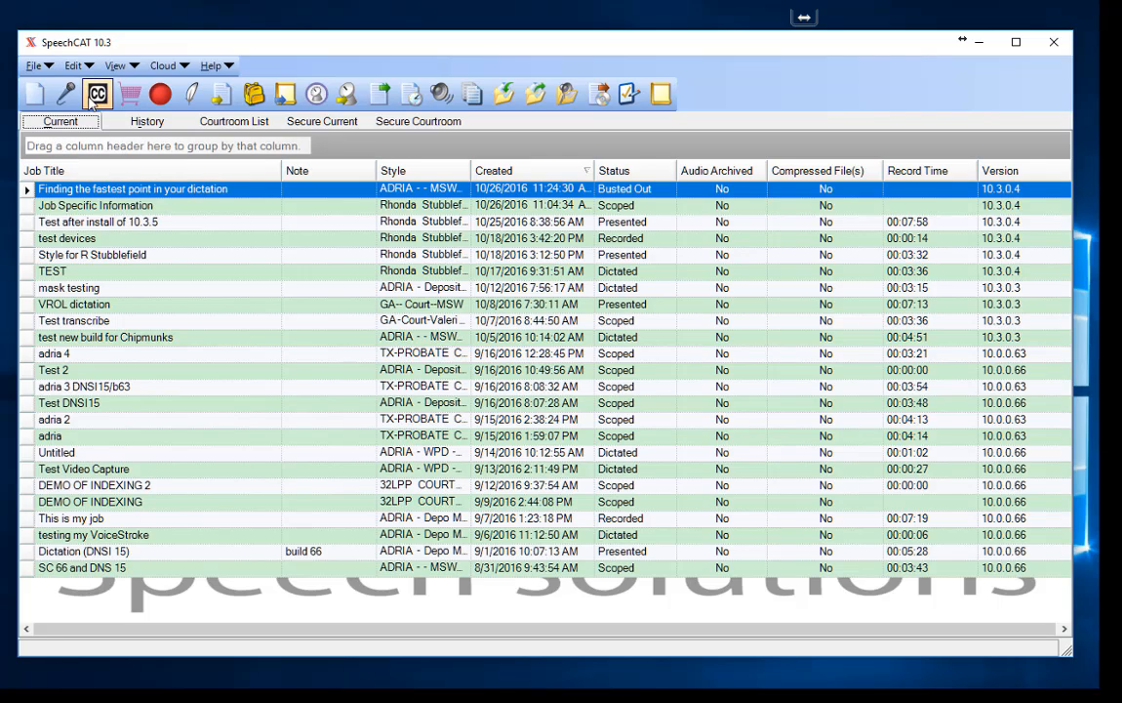
Step: Open the job for scoping with the speech engine loaded, using the ACS-SB-M2 user profile
click(225, 97)
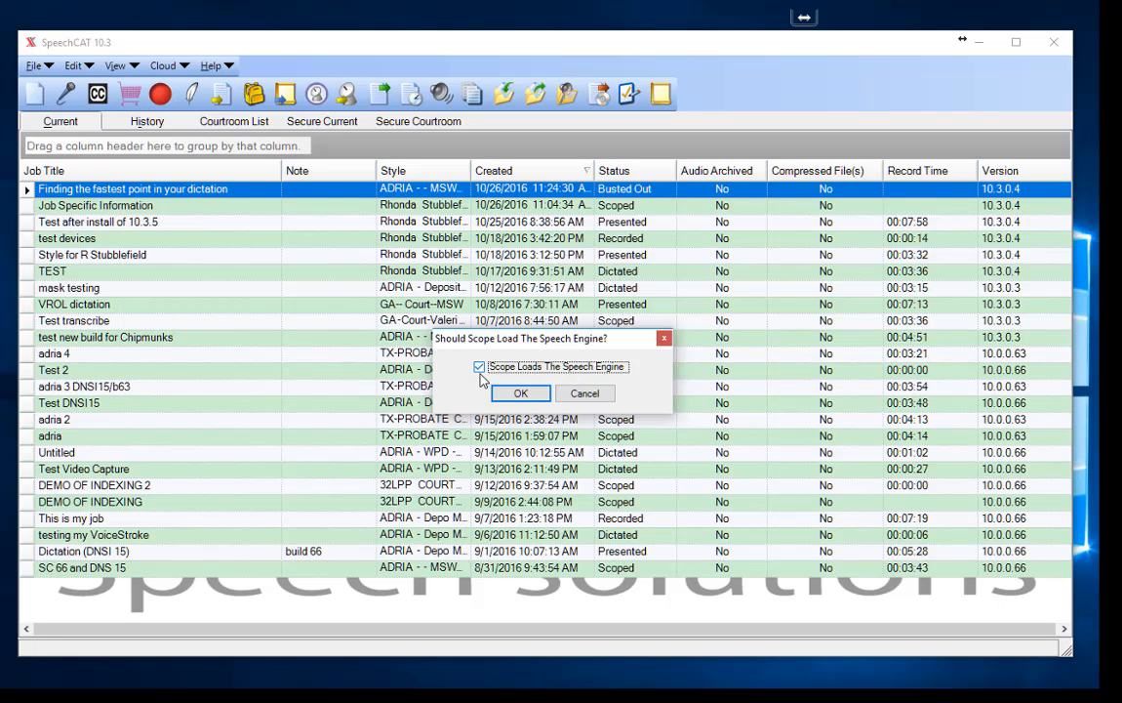
click(524, 395)
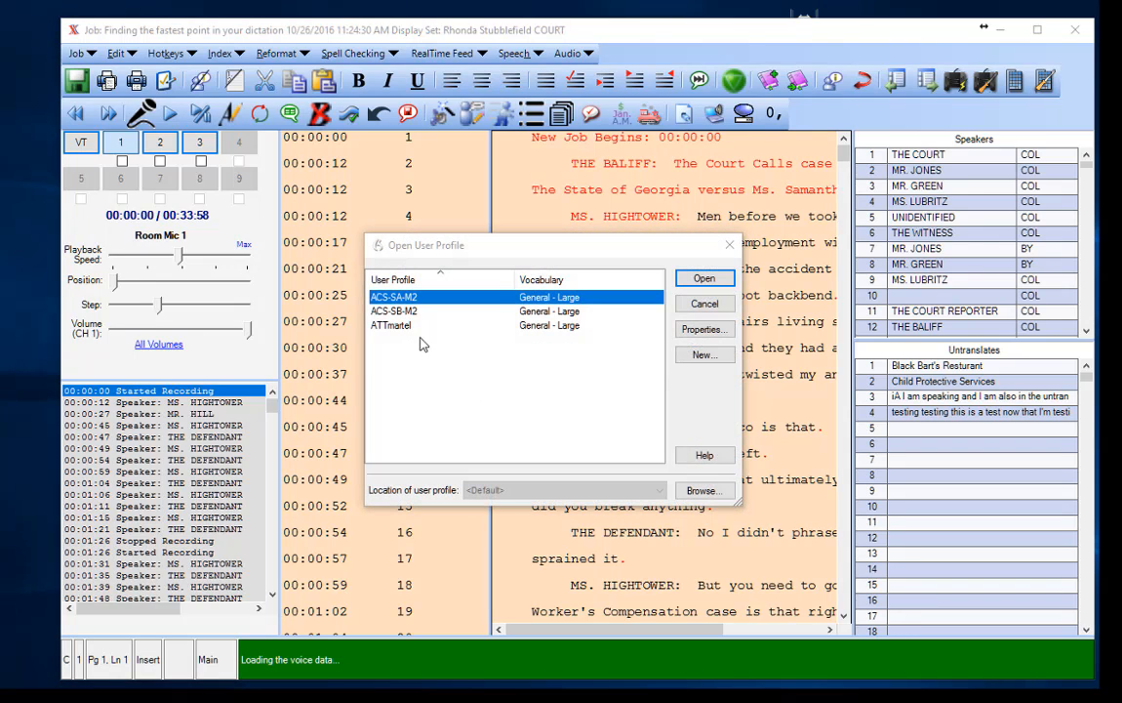
click(410, 311)
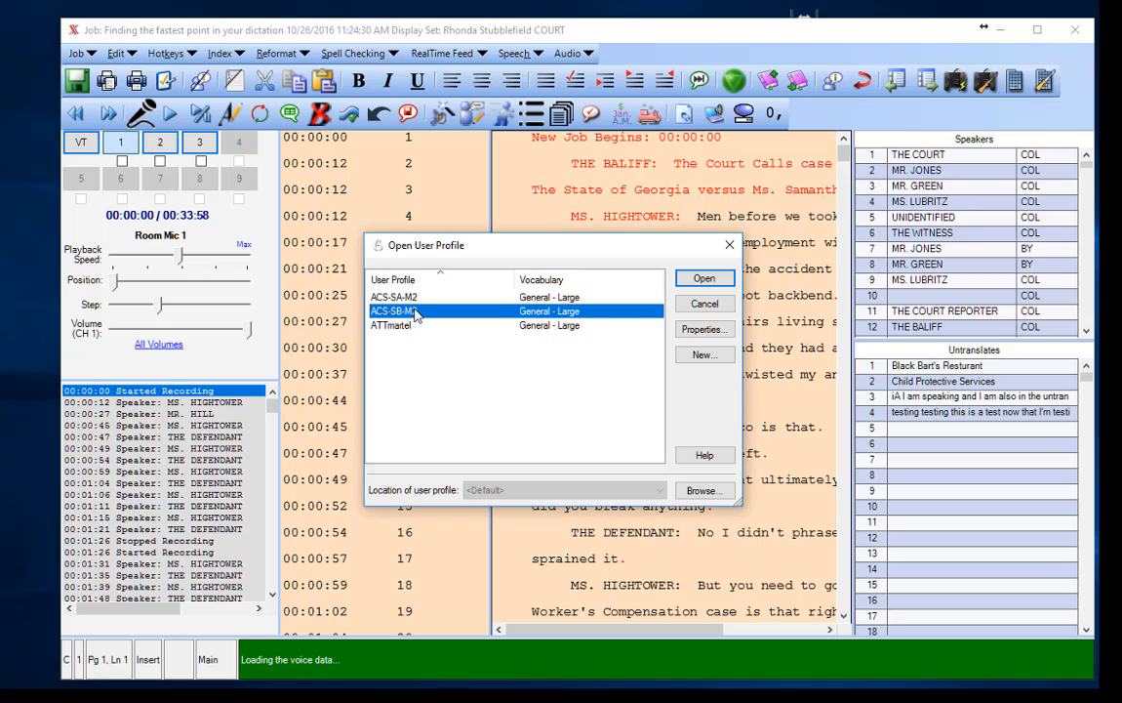
click(703, 279)
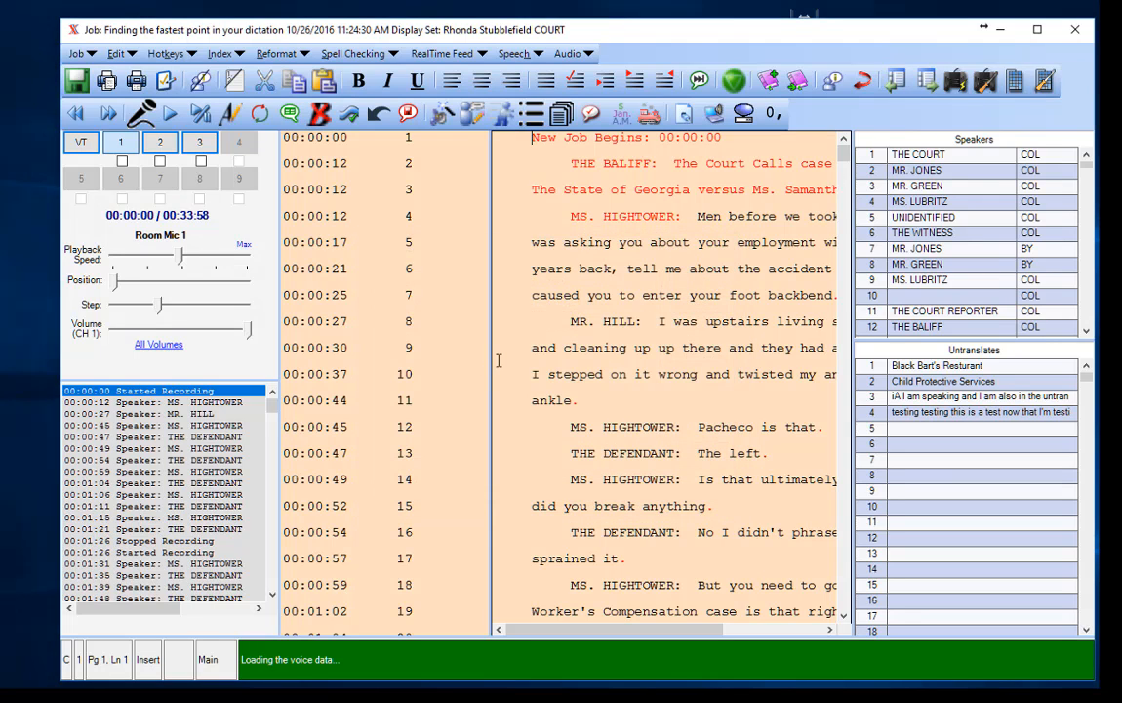
Step: Widen the transcript area and hide the Speakers and Untranslates lists
drag(490, 353, 426, 351)
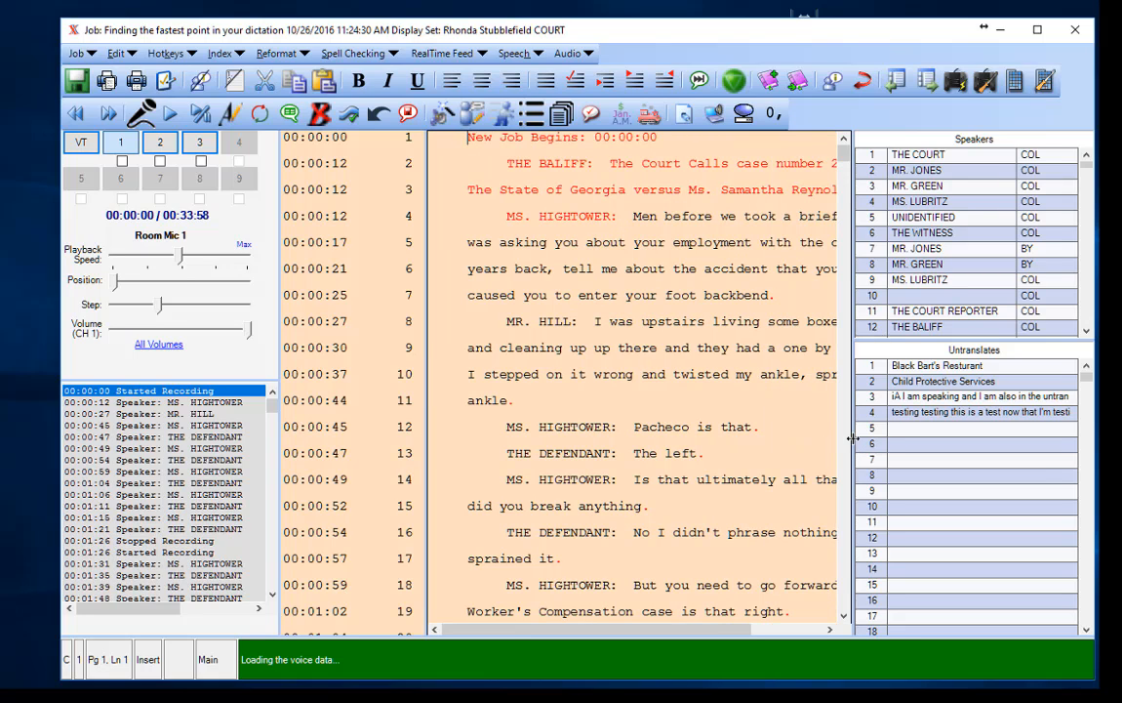
drag(852, 439, 930, 437)
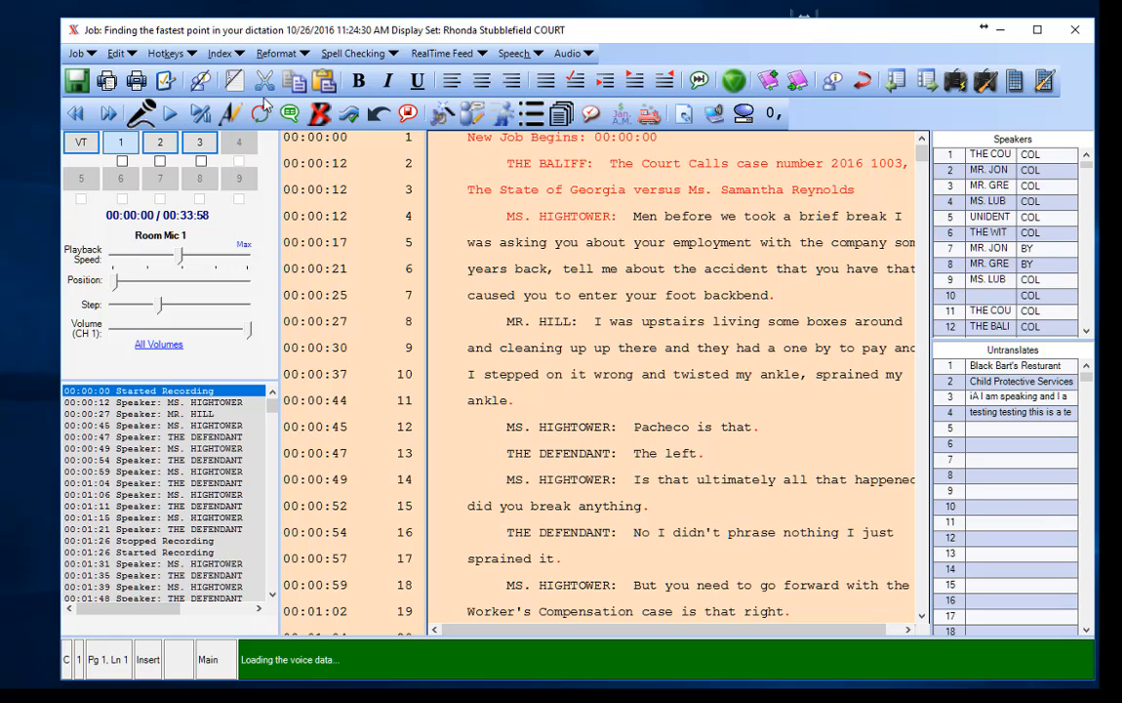
click(201, 81)
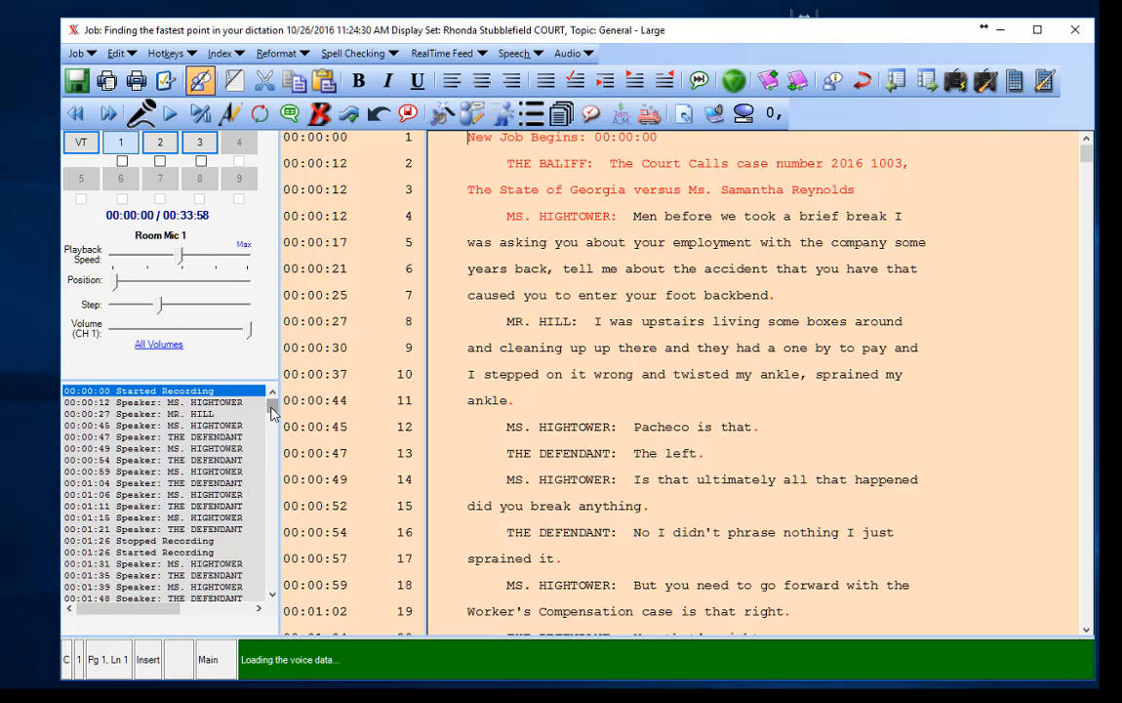
Step: Jump the transcript to the Answer event at 00:14:02
drag(272, 412, 269, 496)
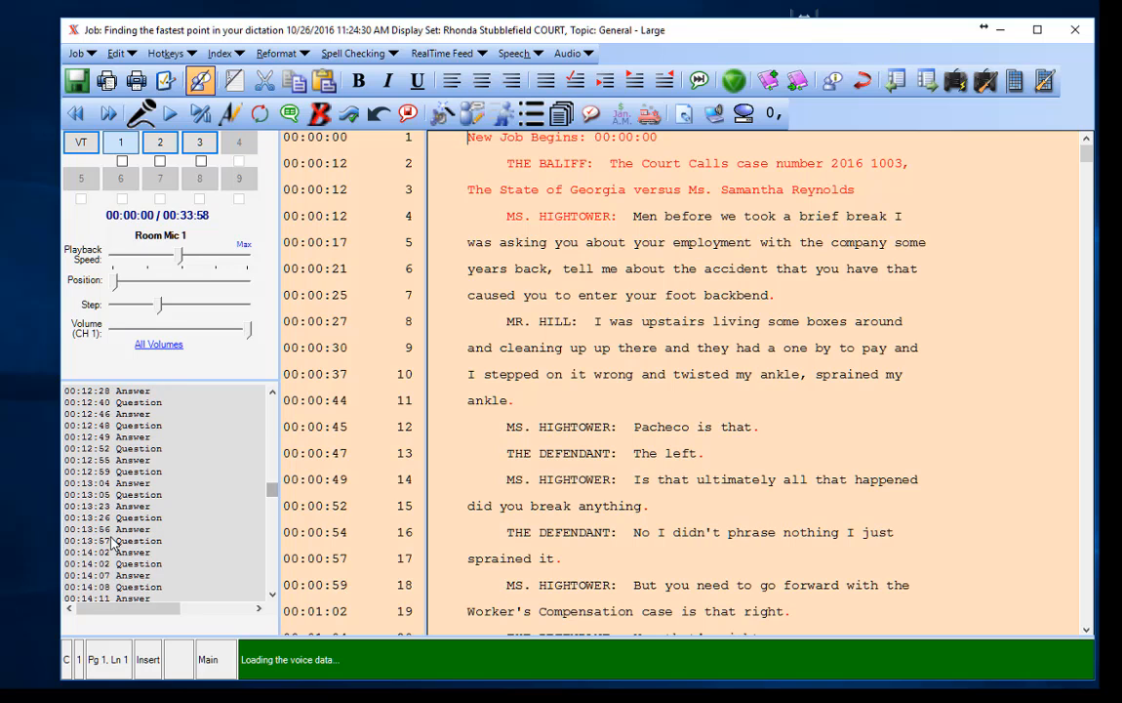
click(84, 553)
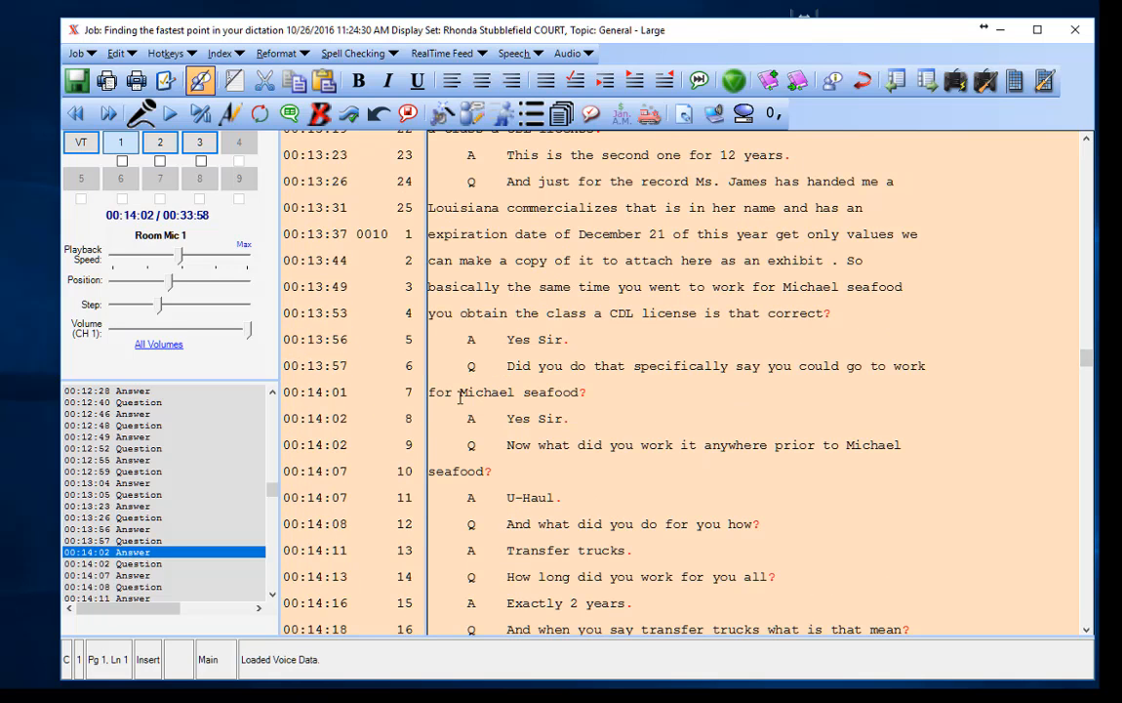
Step: Start voice correction at the 00:13:57 question and change "say" to "so" after "specifically"
click(460, 394)
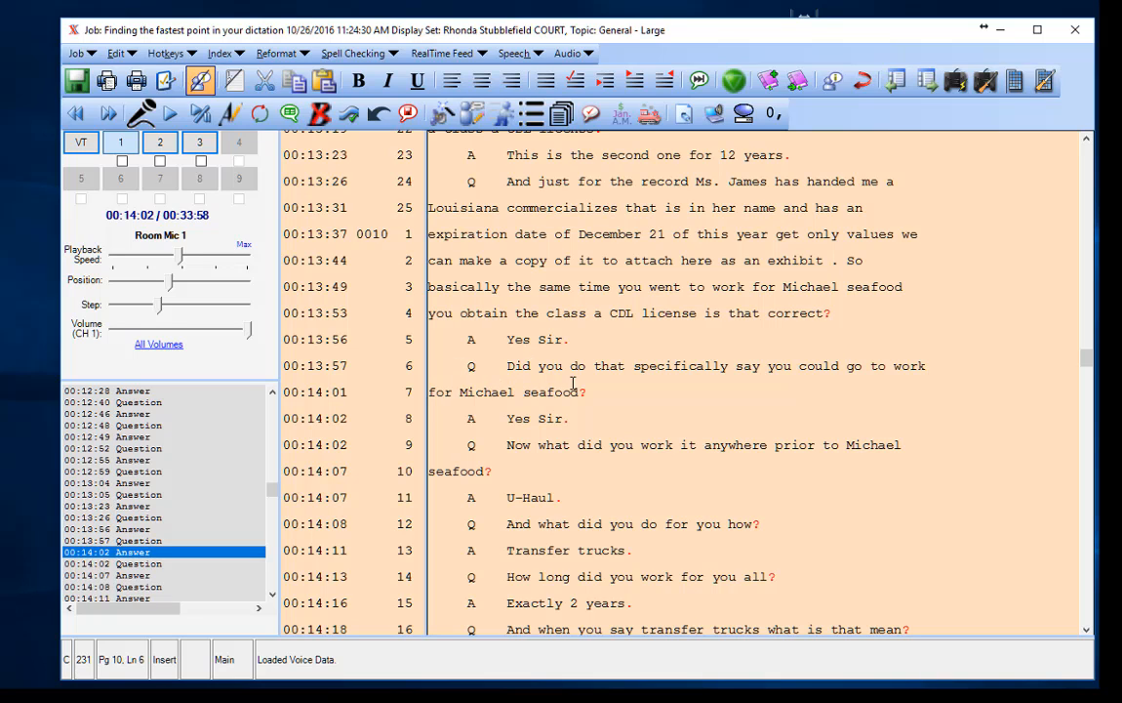
click(230, 114)
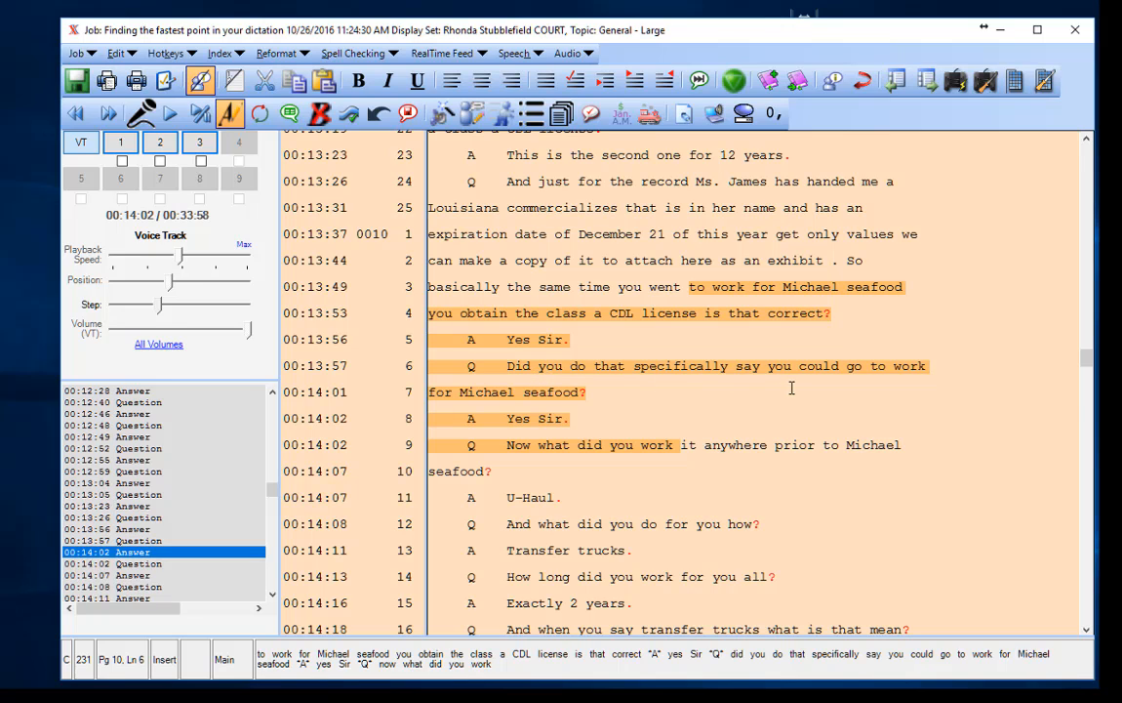
double_click(757, 366)
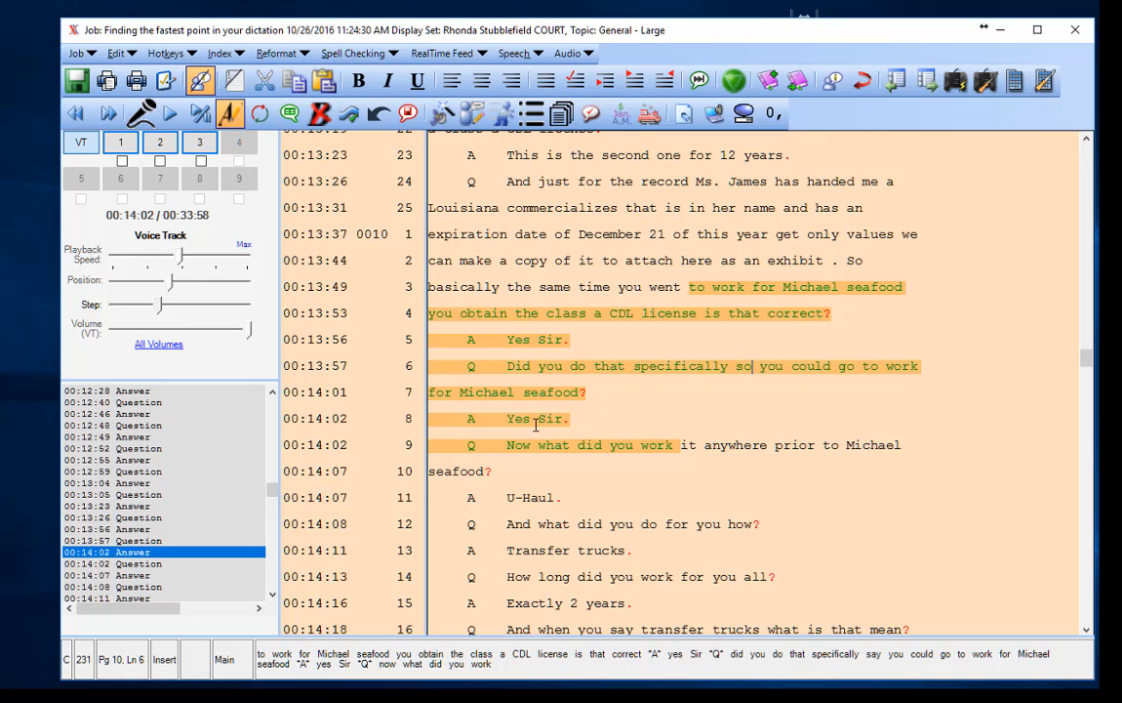
Step: Correct the 00:14:02 question to read "Now where did you work if anywhere prior to", replacing "what" and "it"
click(570, 445)
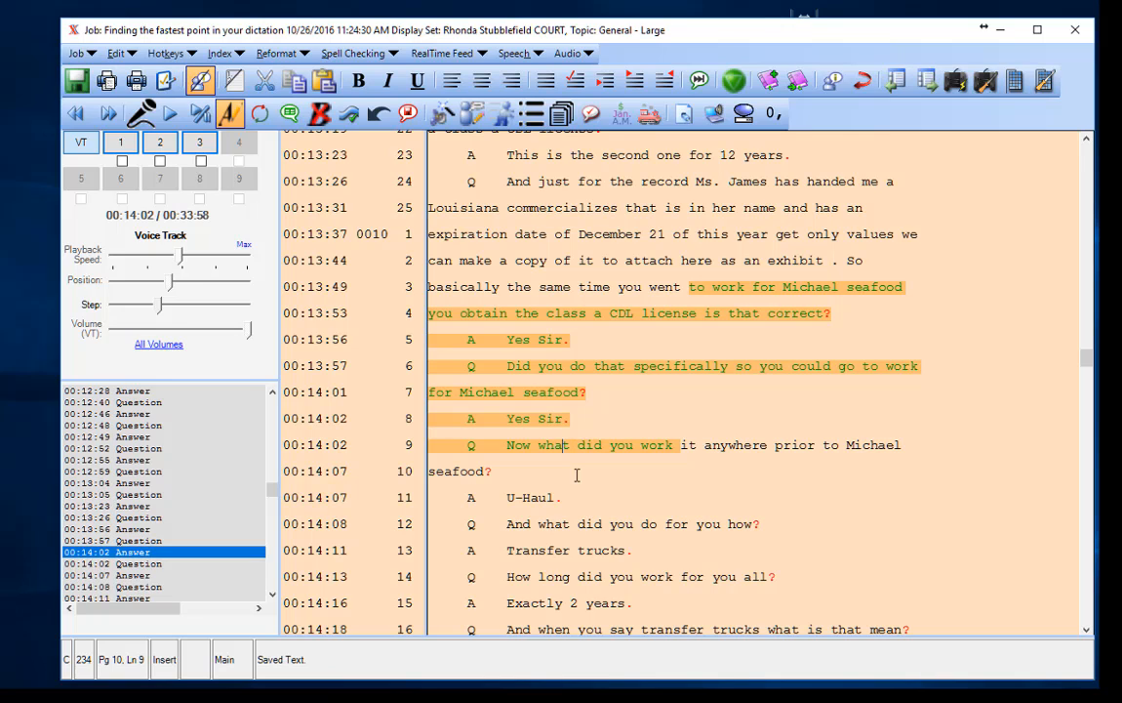
key(BackSpace)
key(BackSpace)
text(ere)
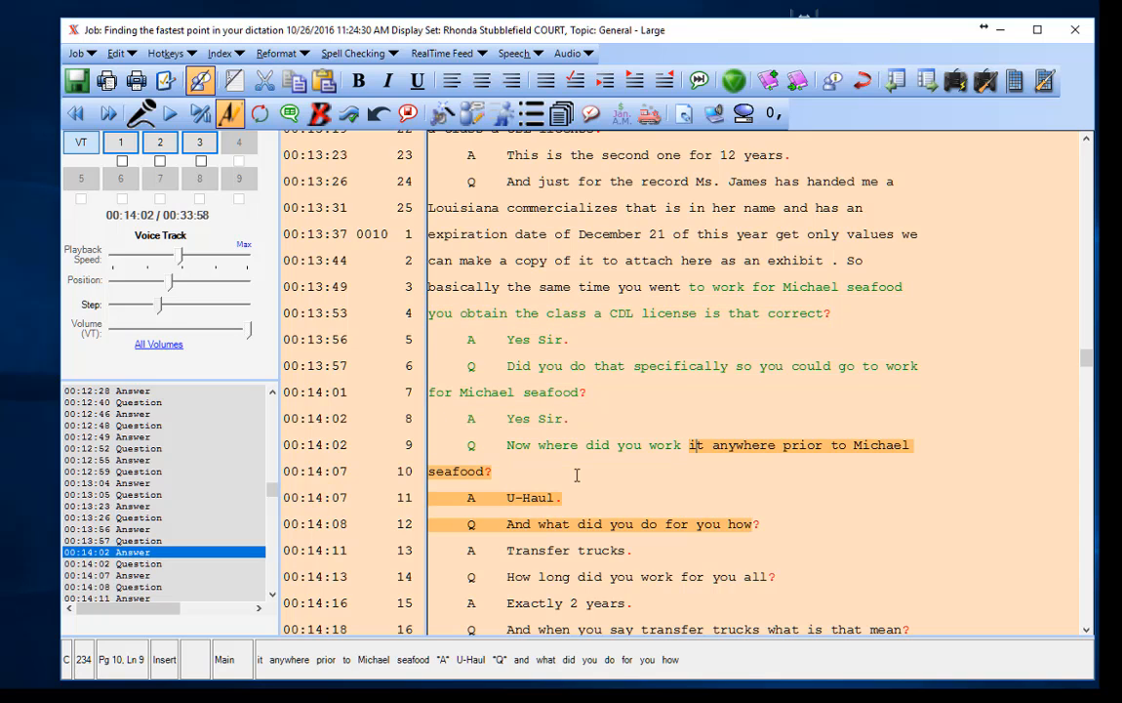
key(Right)
key(Delete)
text(f)
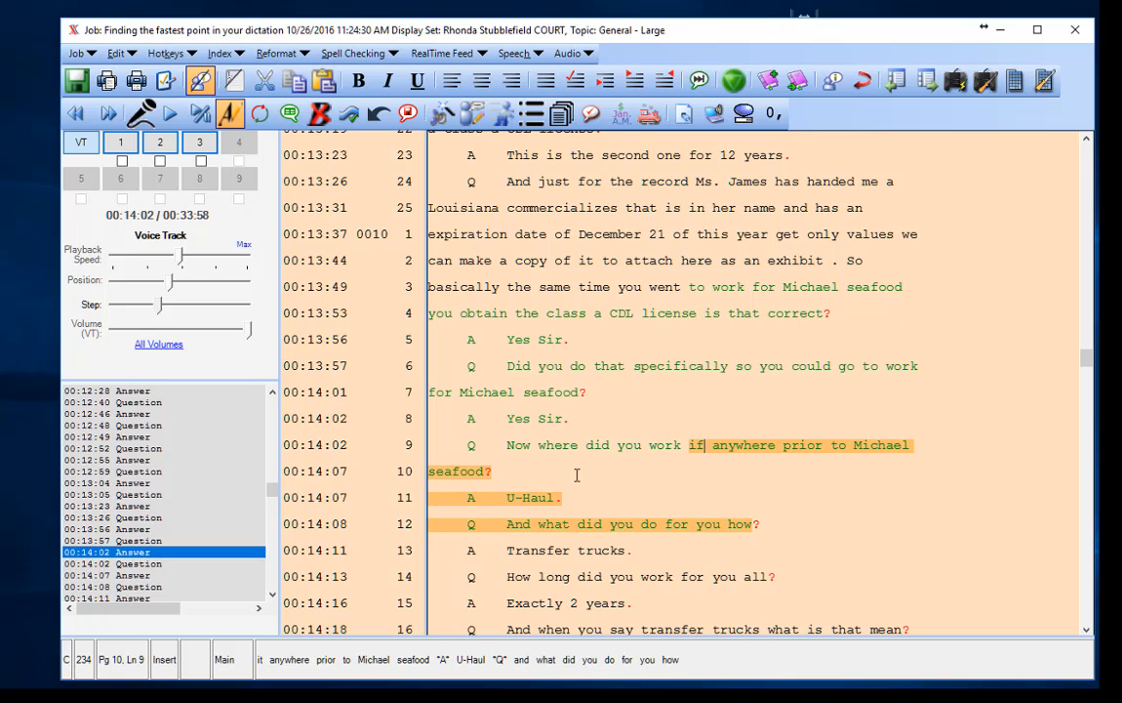
Step: Correct the 00:14:08 question to "And what did you do for U-Haul?" and advance to the next utterance
click(720, 525)
key(BackSpace)
key(BackSpace)
key(BackSpace)
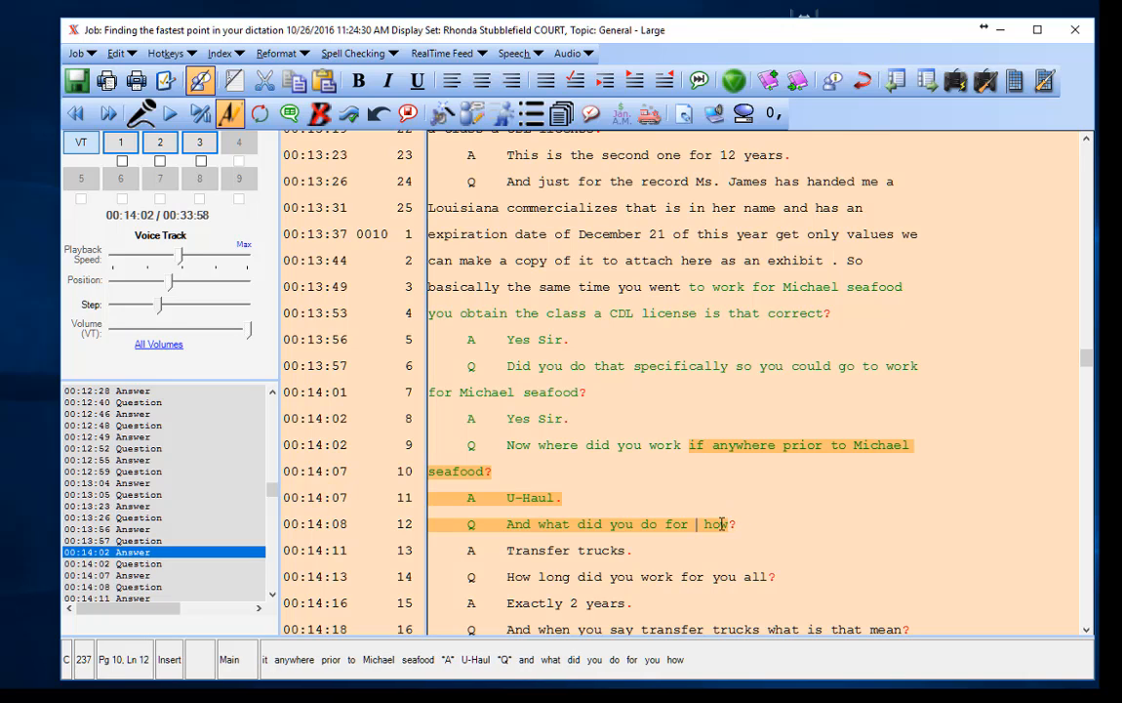
text(U-Haul)
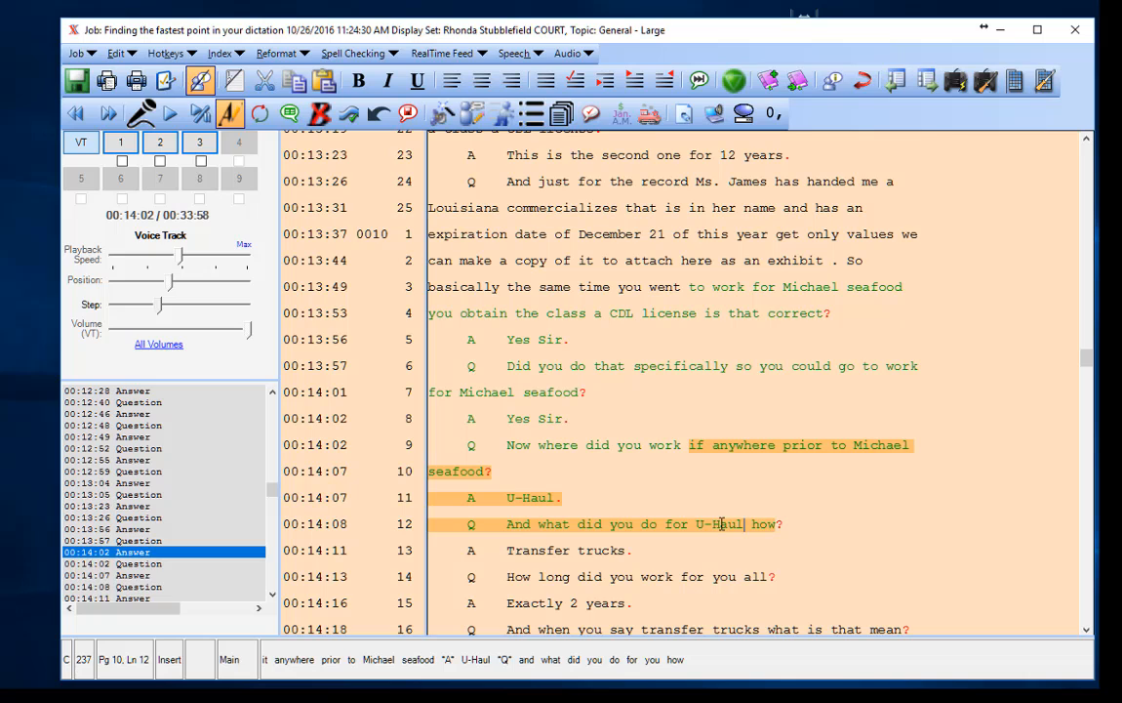
key(Delete)
key(Delete)
key(Delete)
key(Delete)
key(Delete)
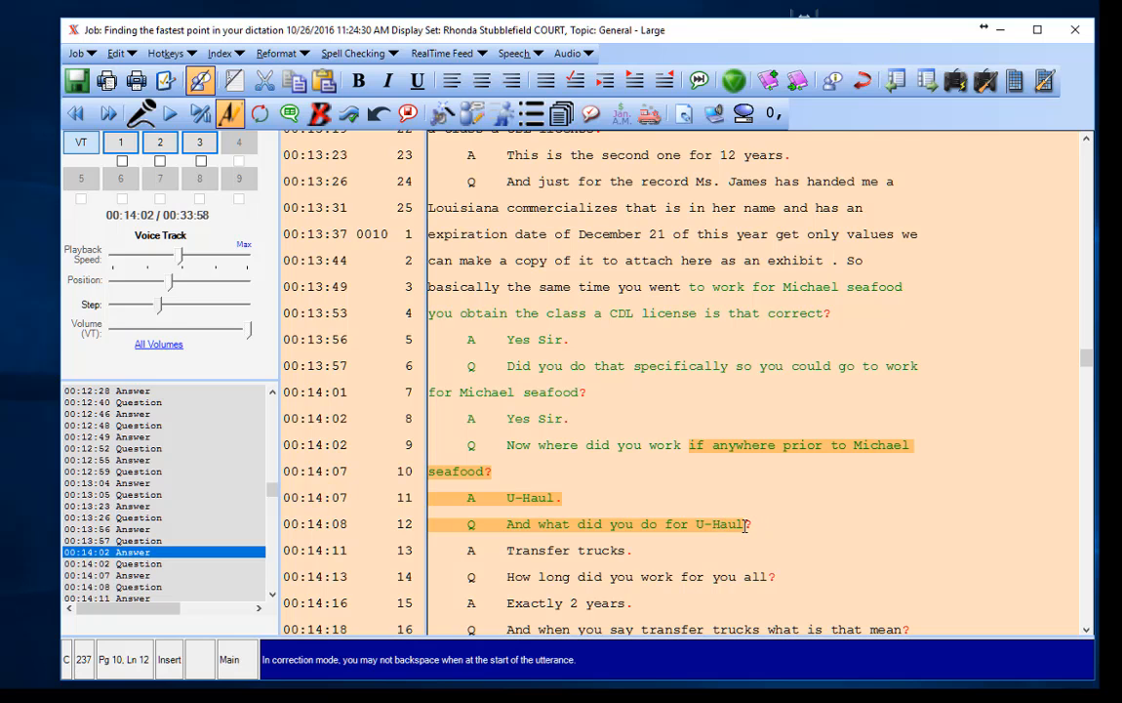
key(Right)
key(Right)
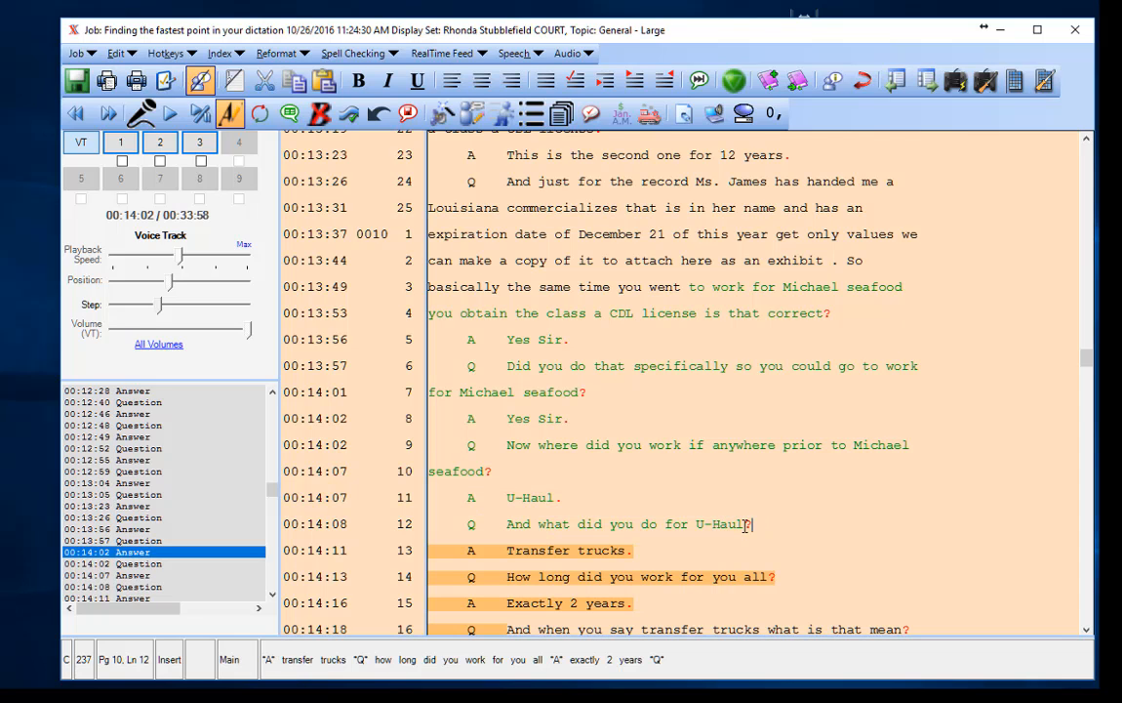
Step: Correct the 00:14:11 answer to read "I transfered trucks."
click(509, 550)
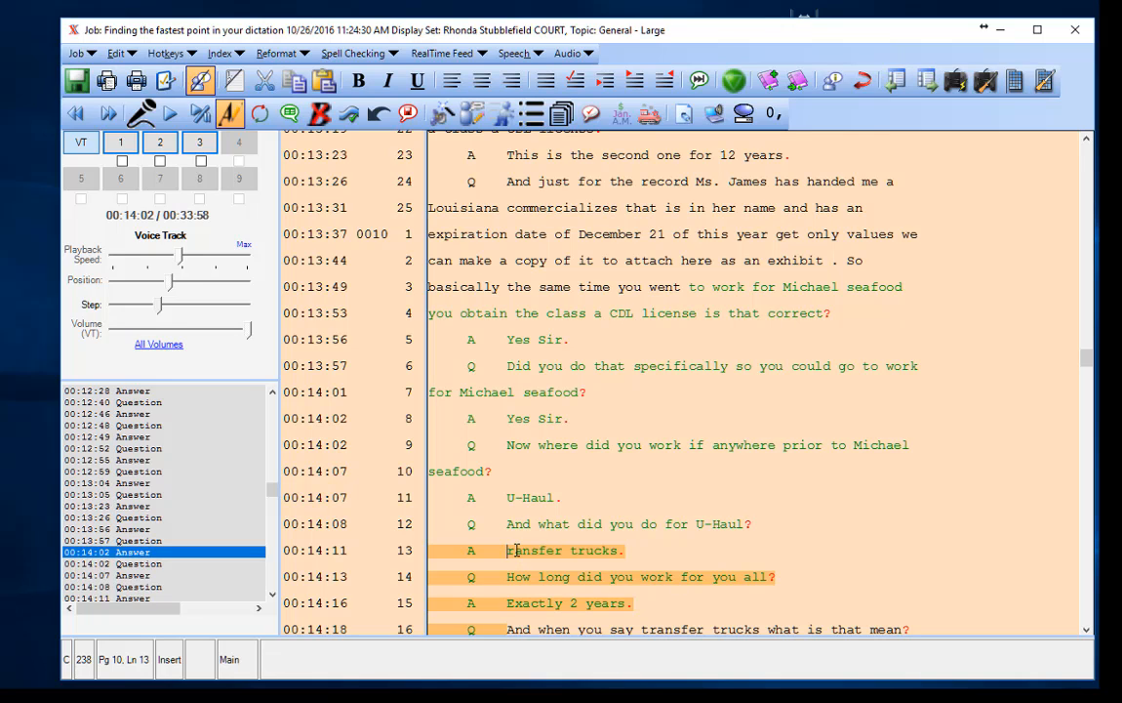
text(I t)
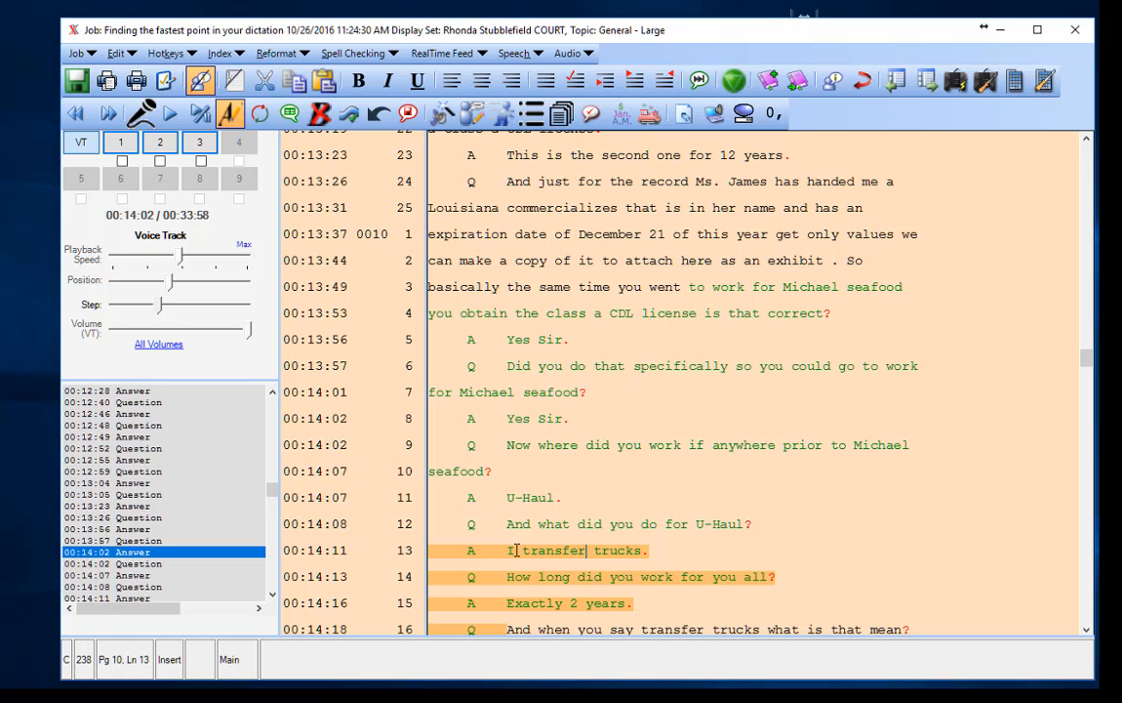
text(ed)
Step: Correct the 00:14:13 question to "How long did you work for U-Haul?" and advance to the next utterance
click(712, 577)
text(U-Haul)
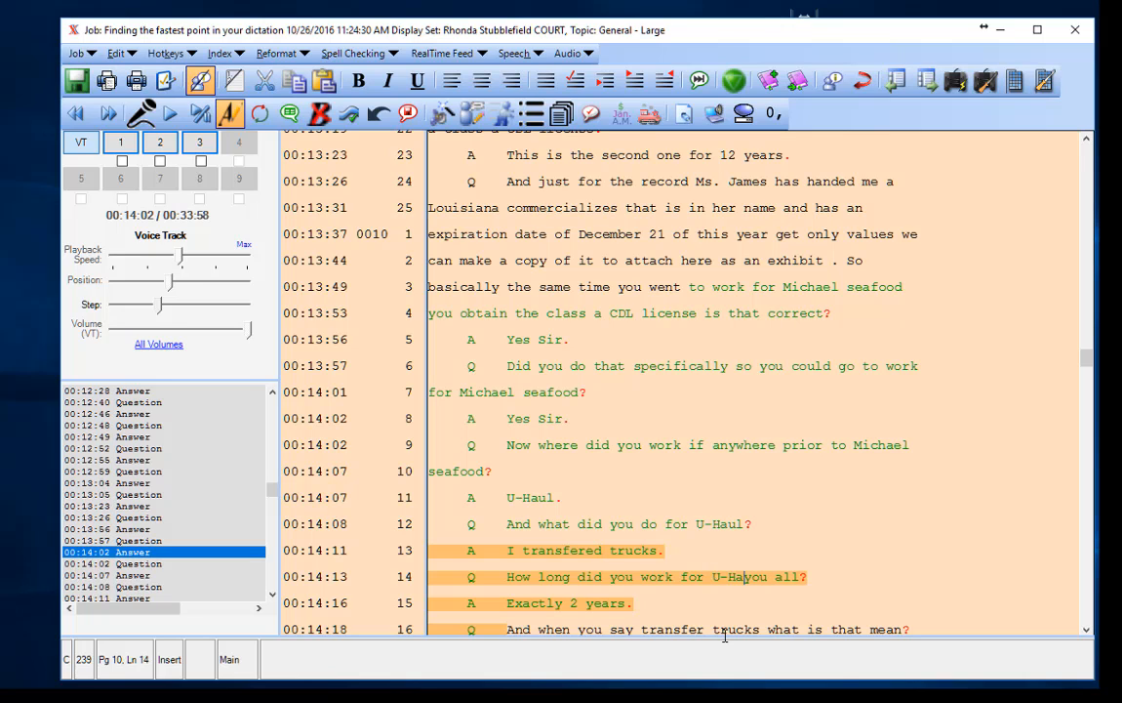
key(Delete)
key(Delete)
key(Delete)
key(Delete)
key(Delete)
key(Delete)
key(Delete)
key(Delete)
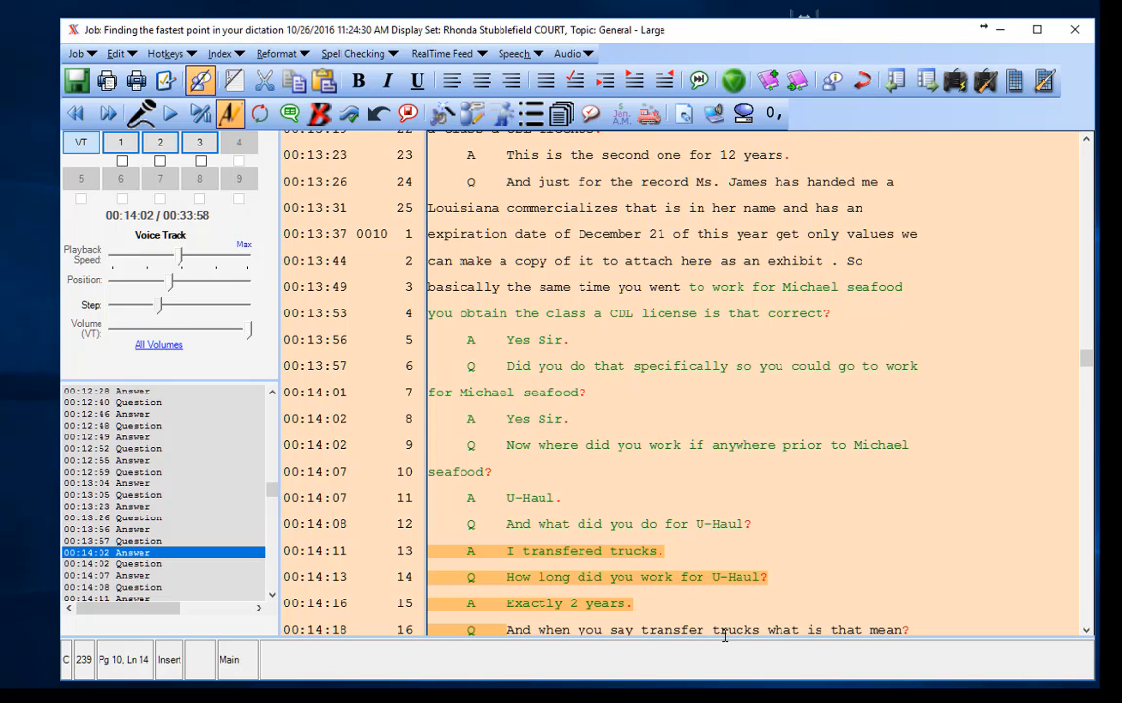
key(ctrl+Down)
key(ctrl+Down)
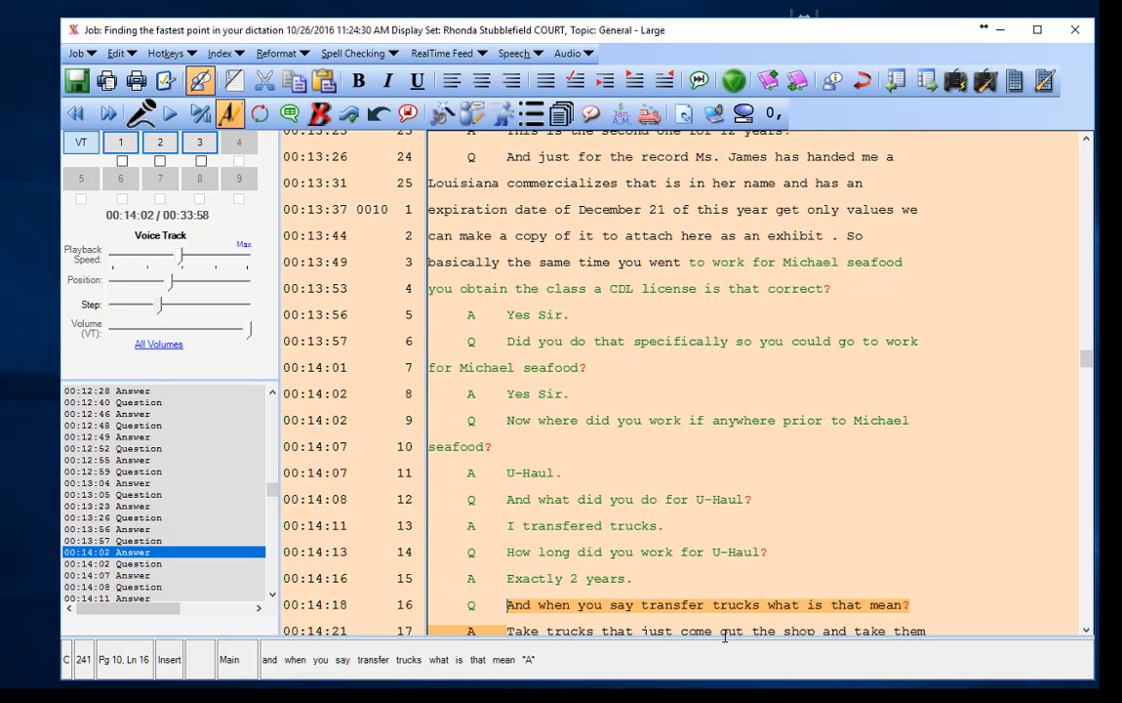
Step: Replace "is" with "does" in the 00:14:18 question so it reads "what does that mean?"
click(1087, 630)
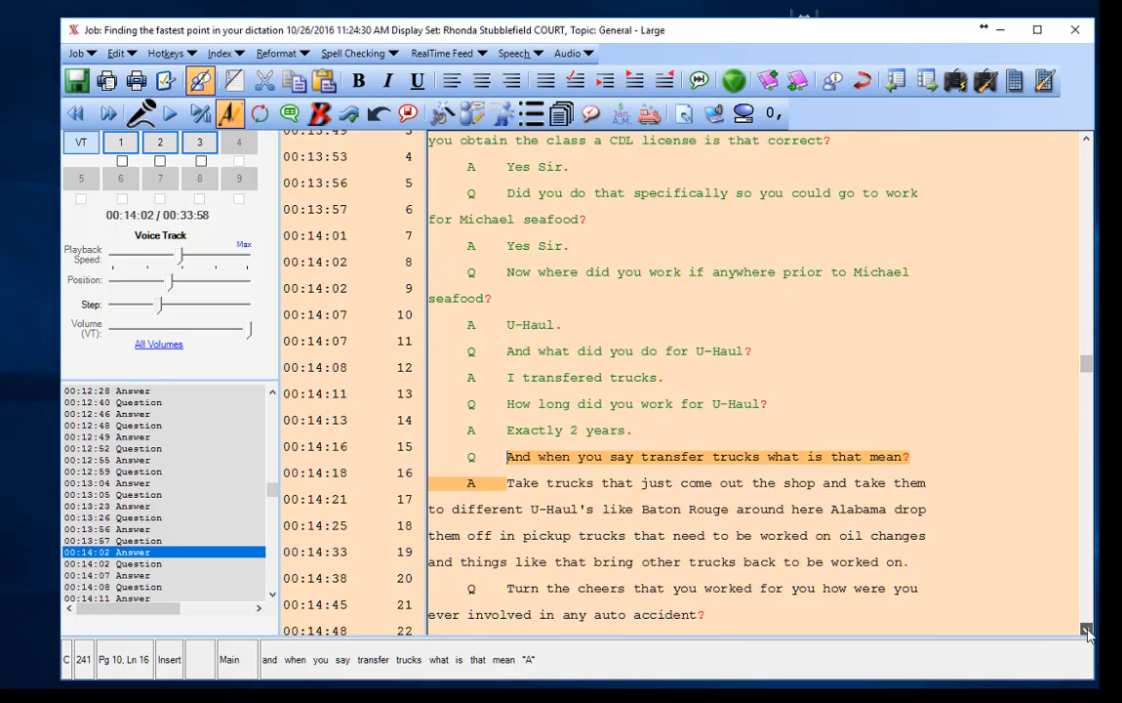
click(1086, 631)
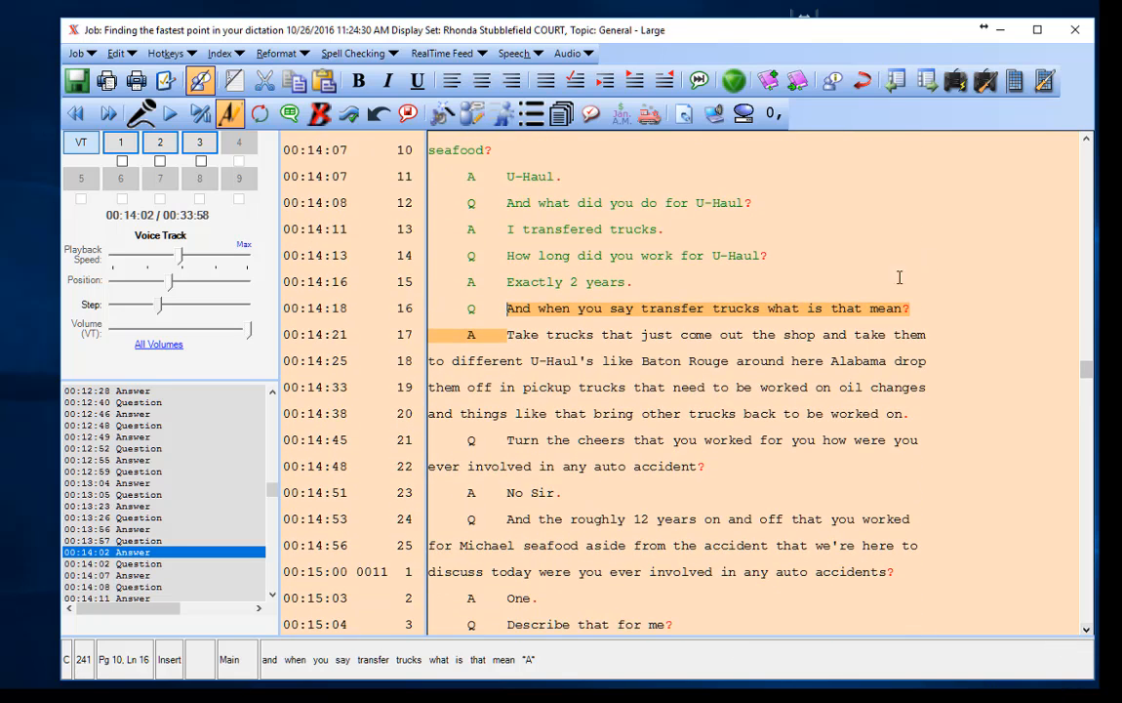
double_click(816, 308)
text(does)
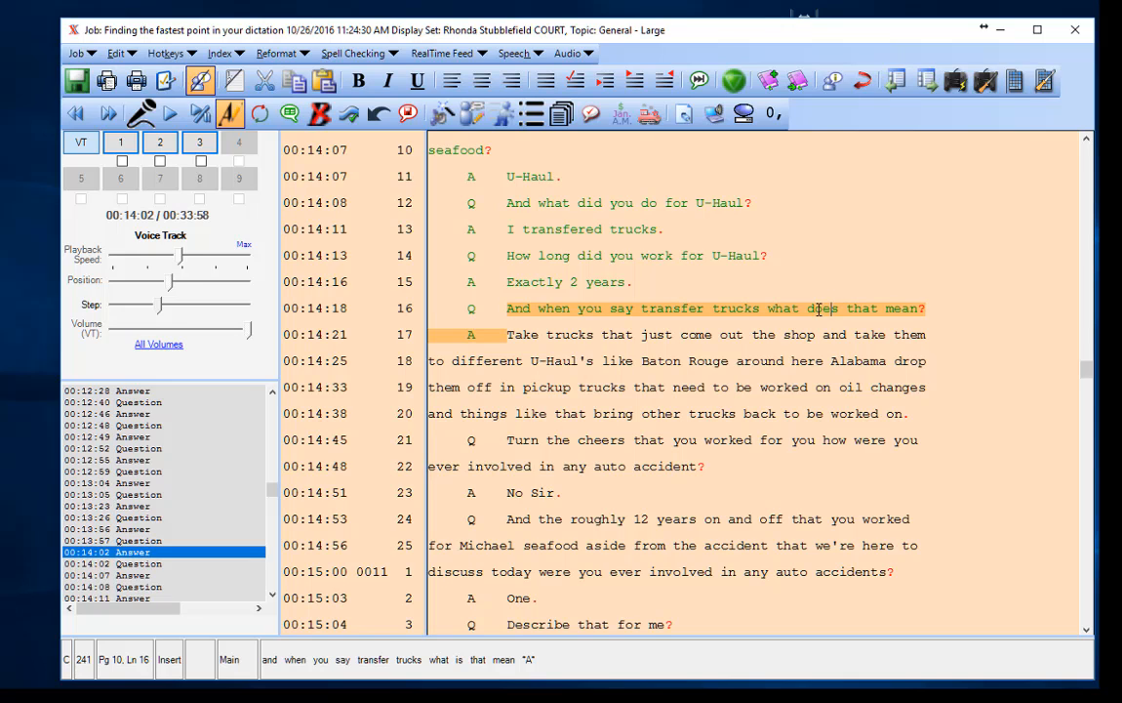
Step: Advance through the 00:14:21 answer utterance by utterance and replace "in" with "and" so it reads "drop them off and pickup trucks"
key(ctrl+Down)
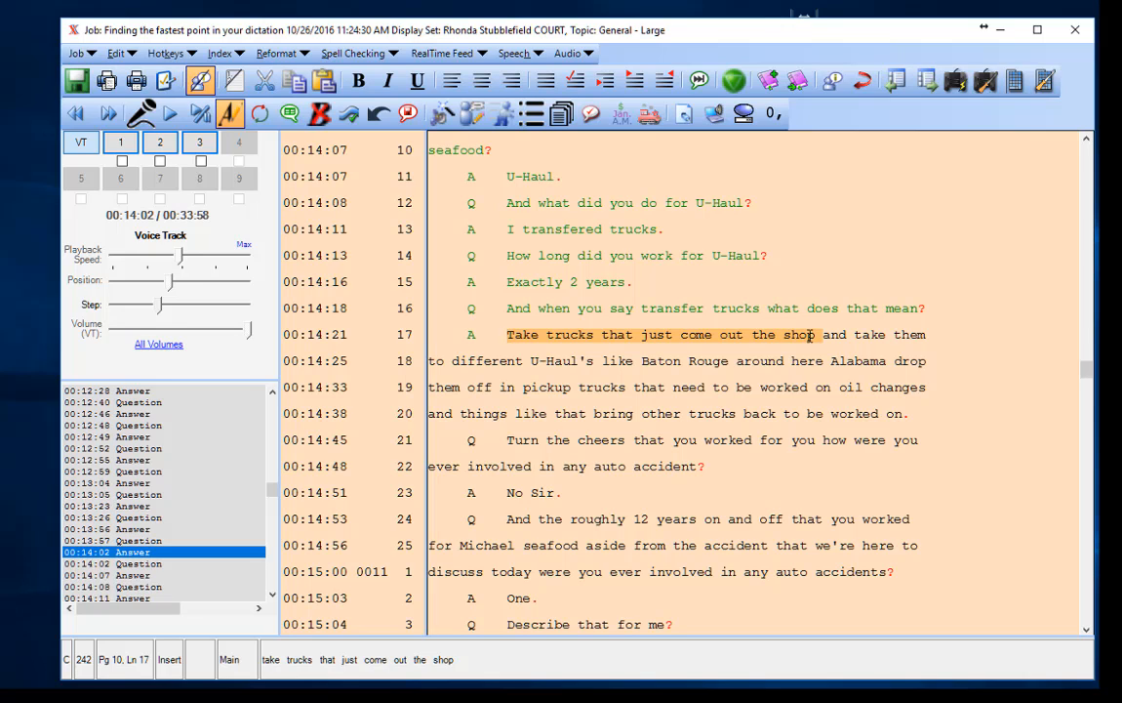
key(ctrl+Down)
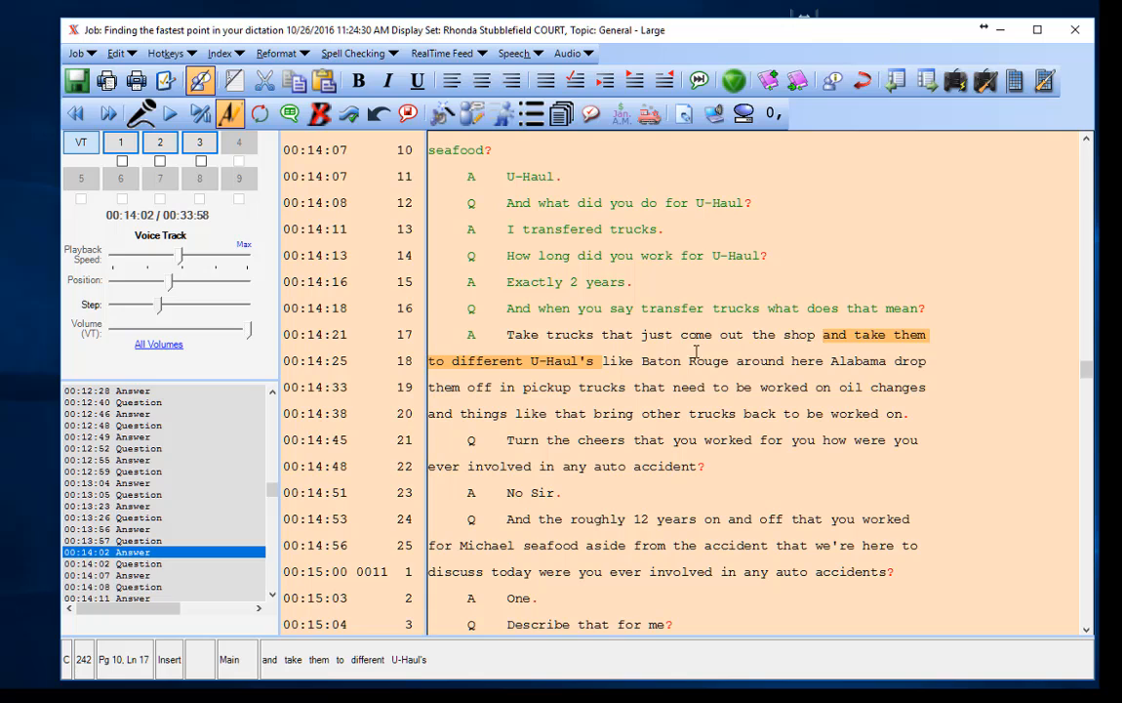
key(ctrl+Down)
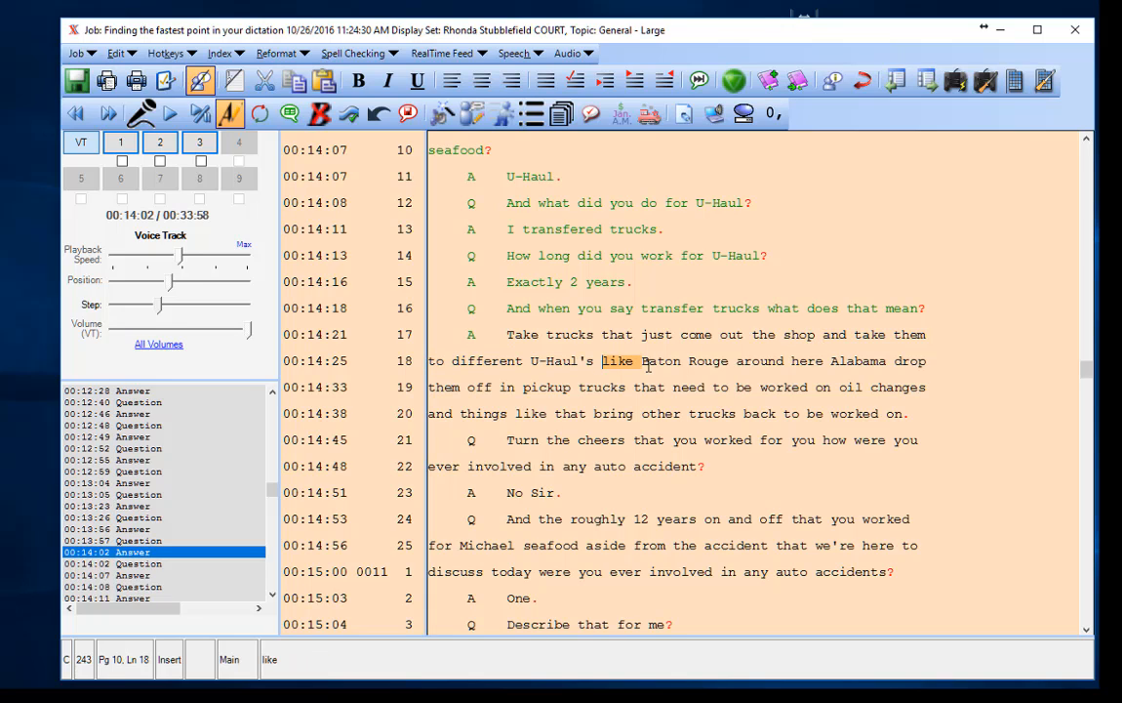
key(ctrl+Down)
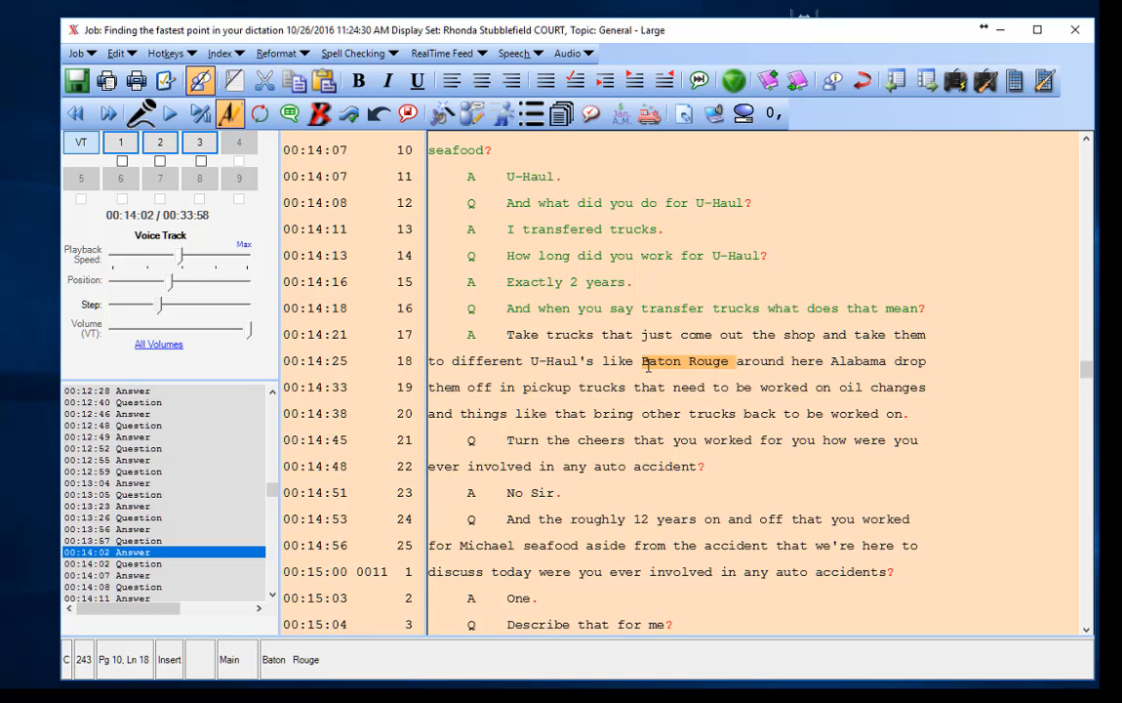
key(ctrl+Down)
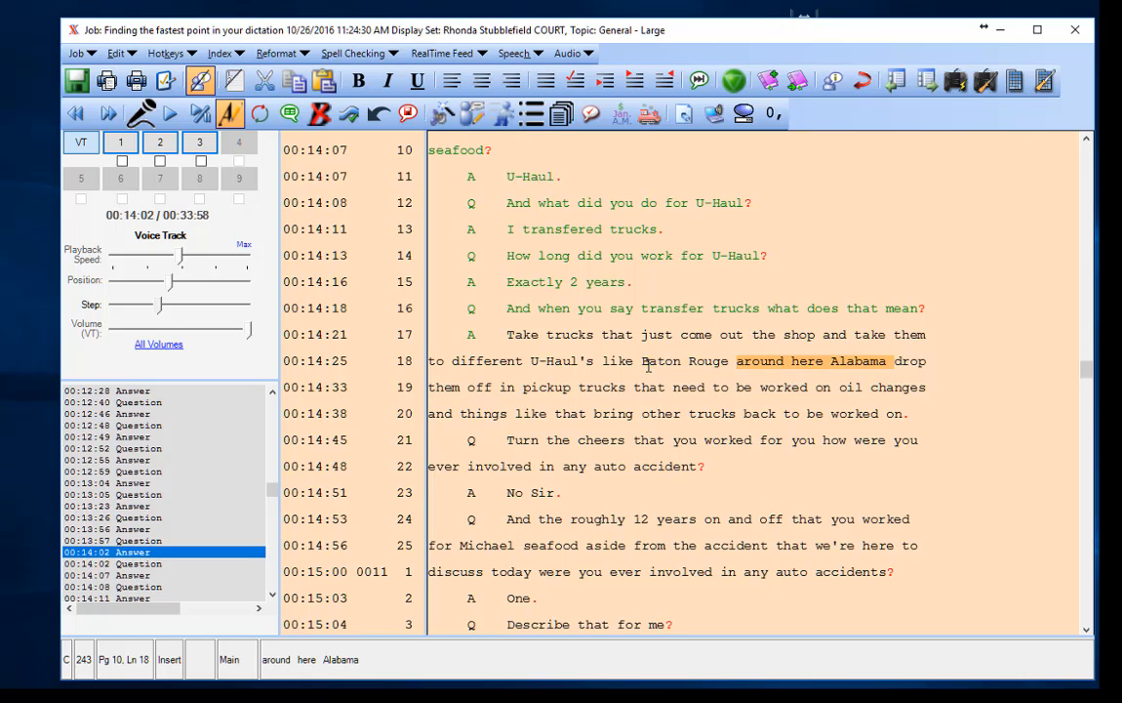
key(ctrl+Down)
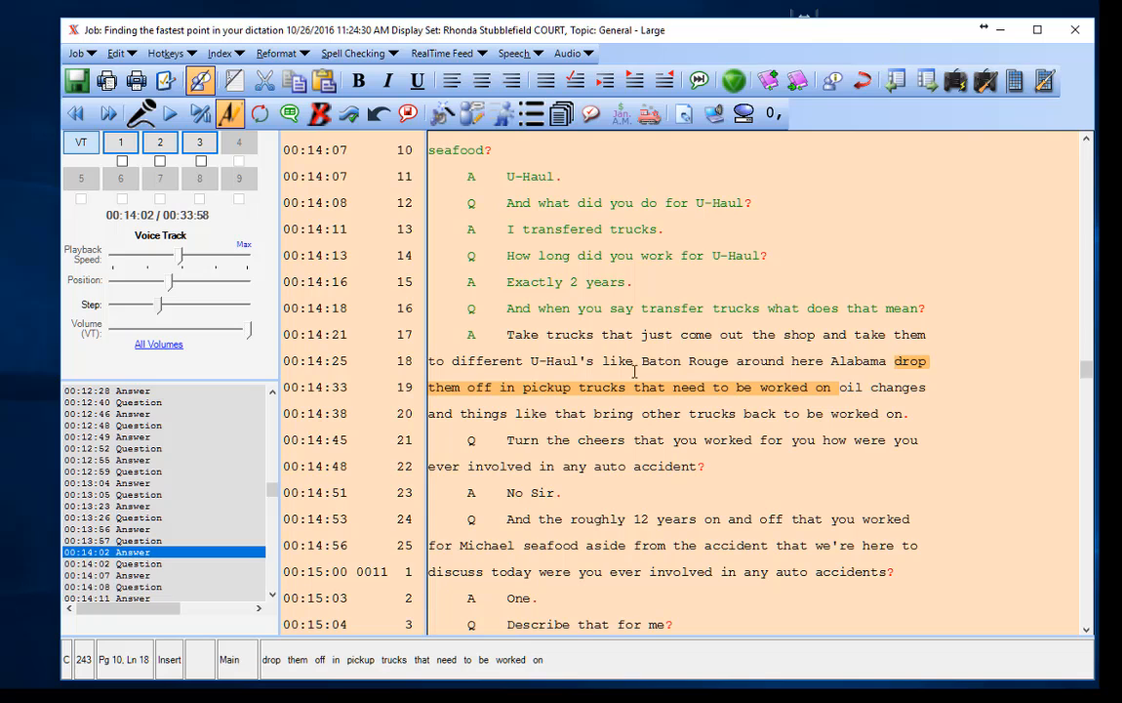
click(517, 387)
key(BackSpace)
key(BackSpace)
text(and)
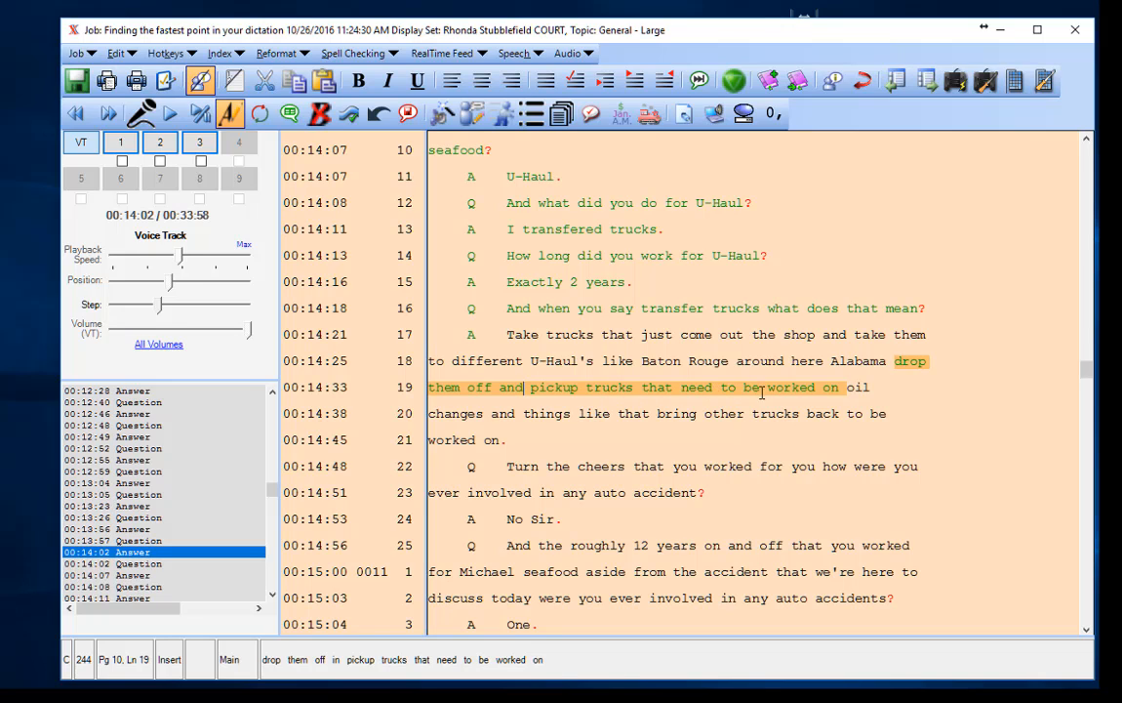
Step: Advance through the rest of the answer to the 00:14:48 question and replace its first word "Turn" with "During"
key(ctrl+Down)
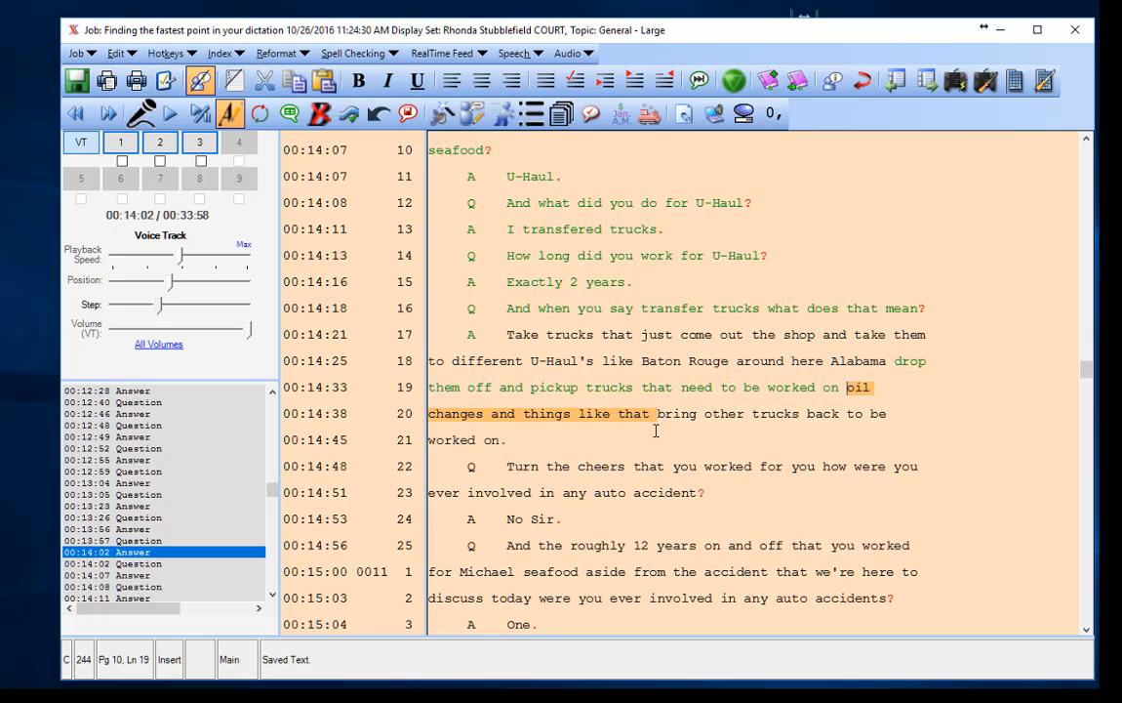
key(ctrl+Down)
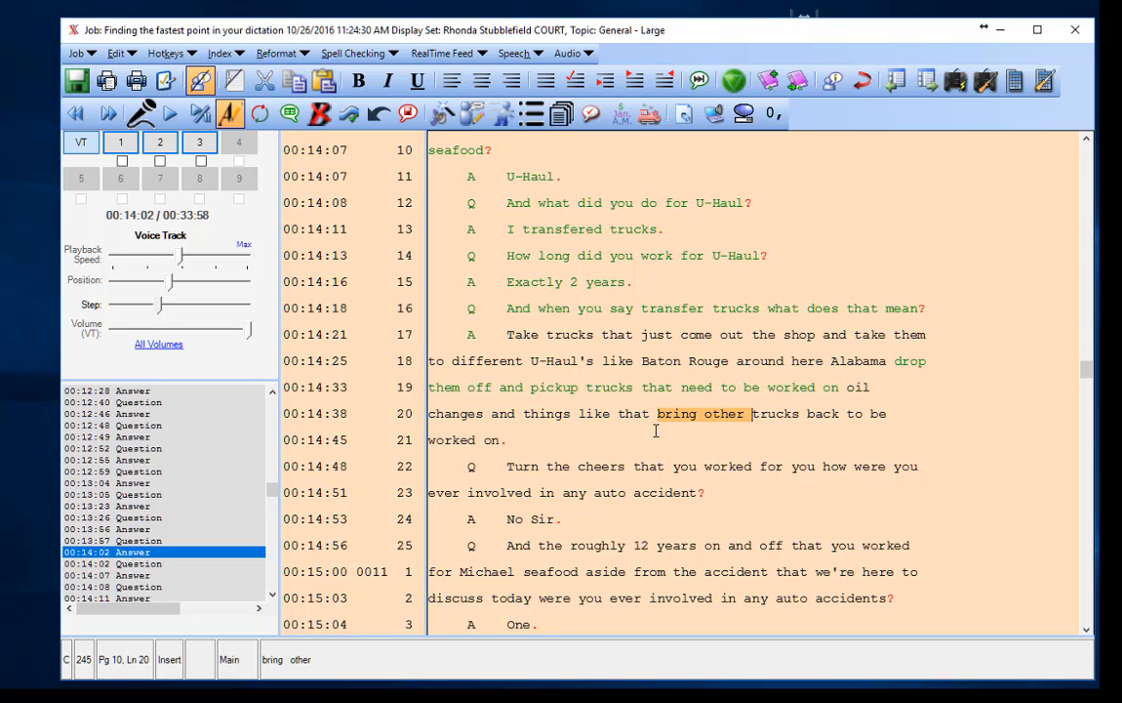
key(ctrl+Down)
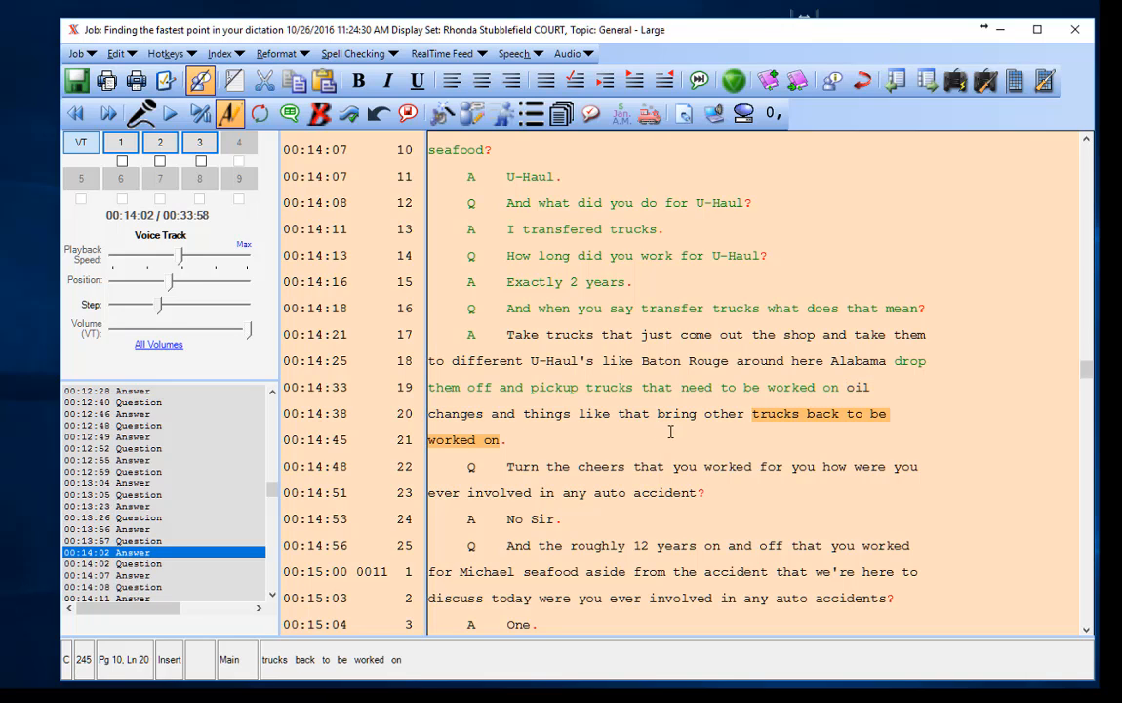
key(ctrl+Down)
key(ctrl+Down)
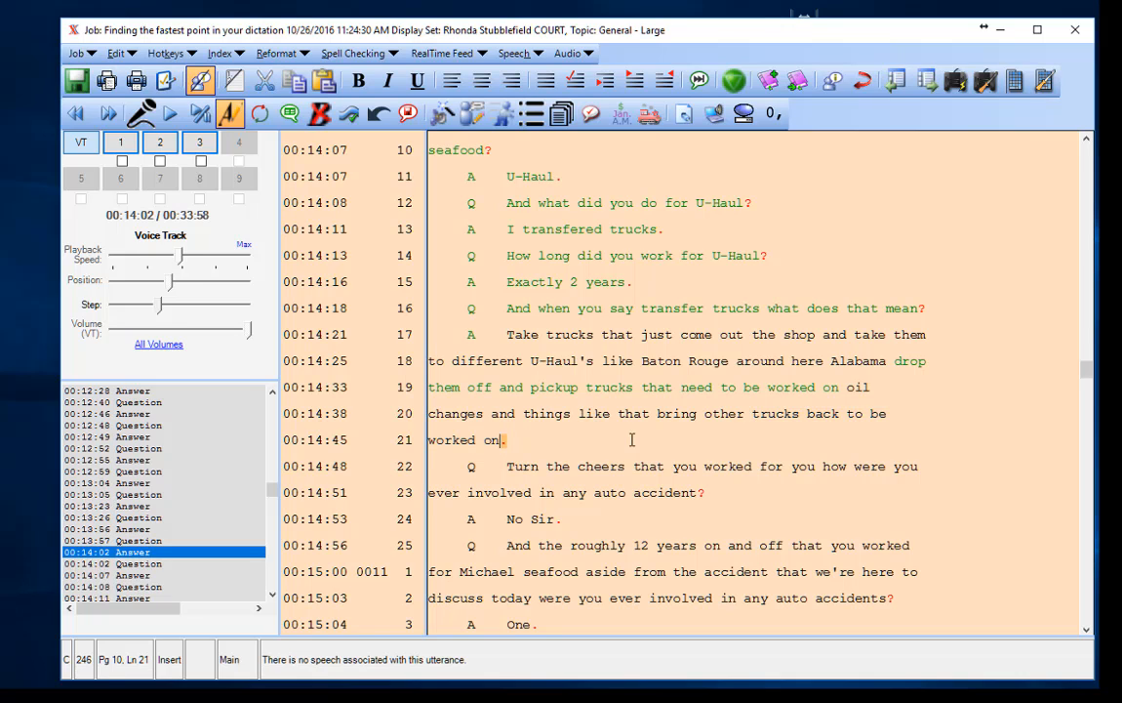
key(ctrl+Down)
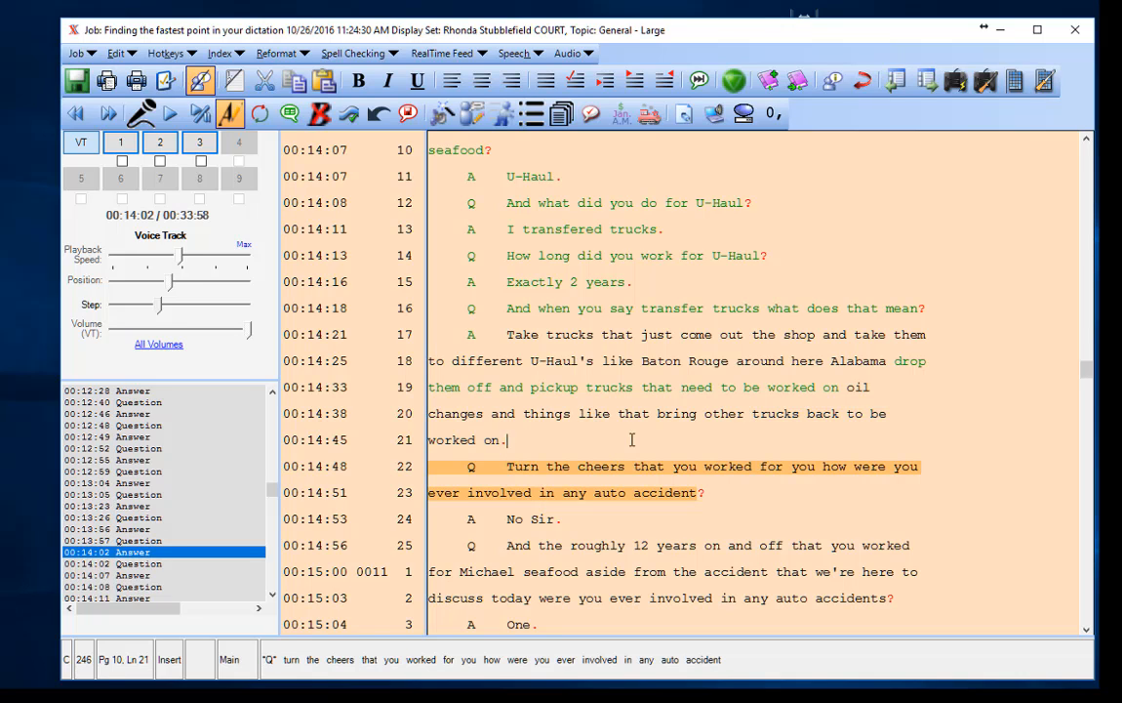
click(538, 467)
drag(538, 466, 505, 463)
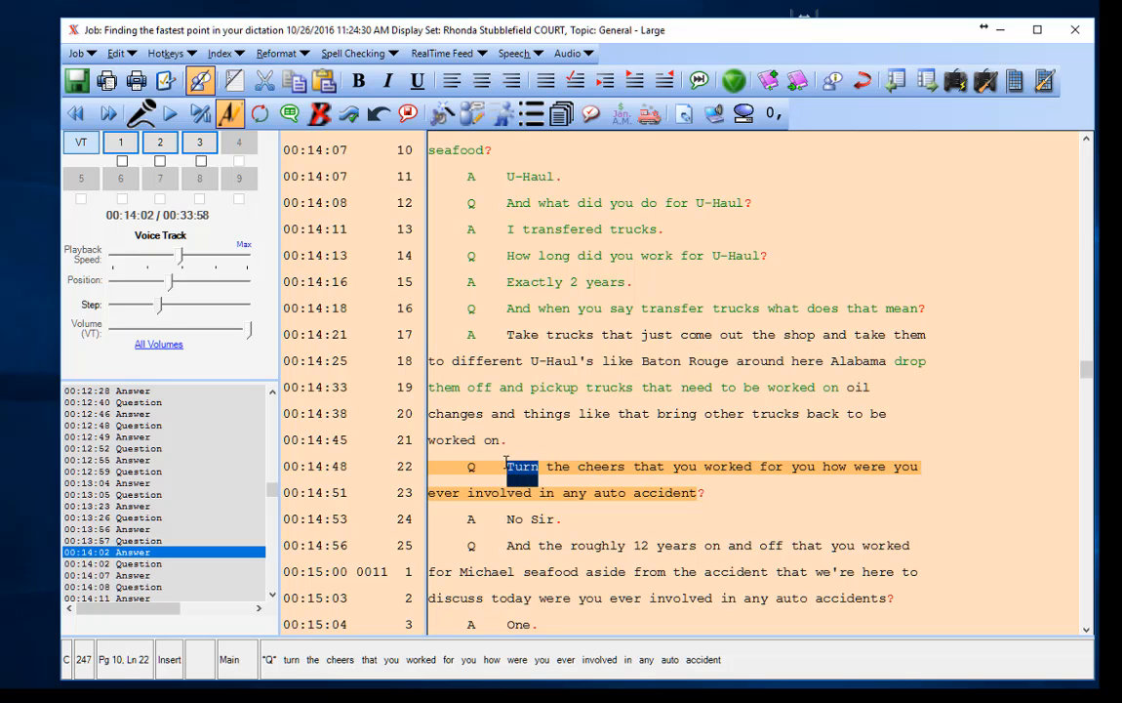
text(During)
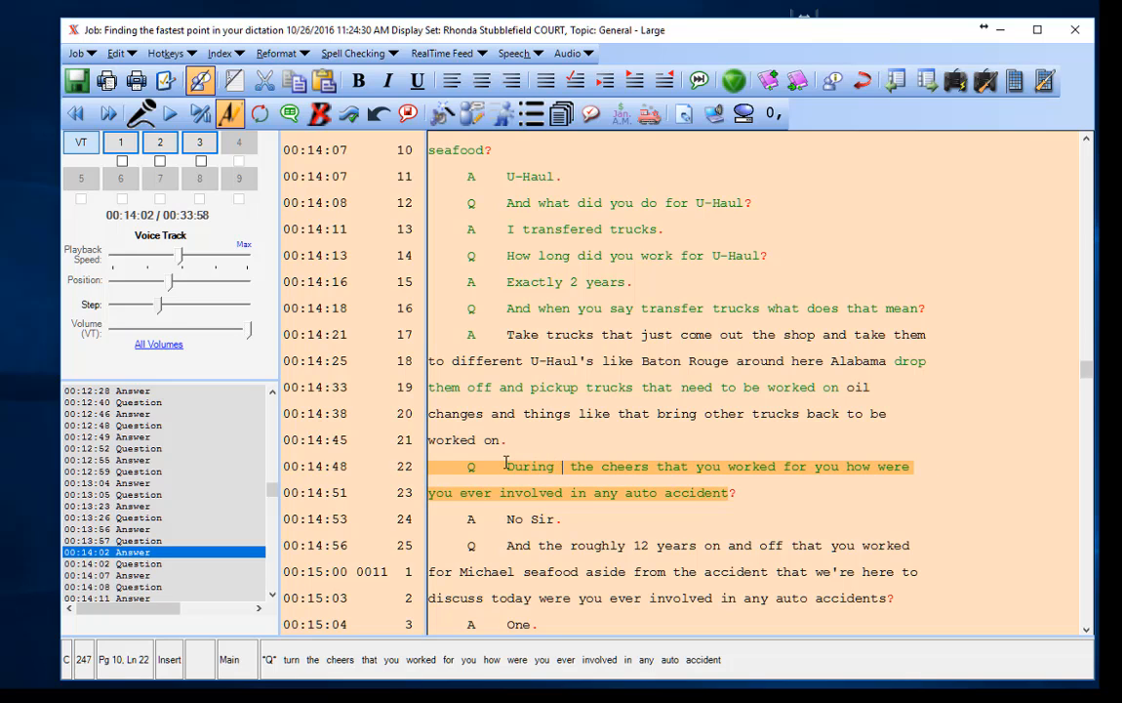
key(BackSpace)
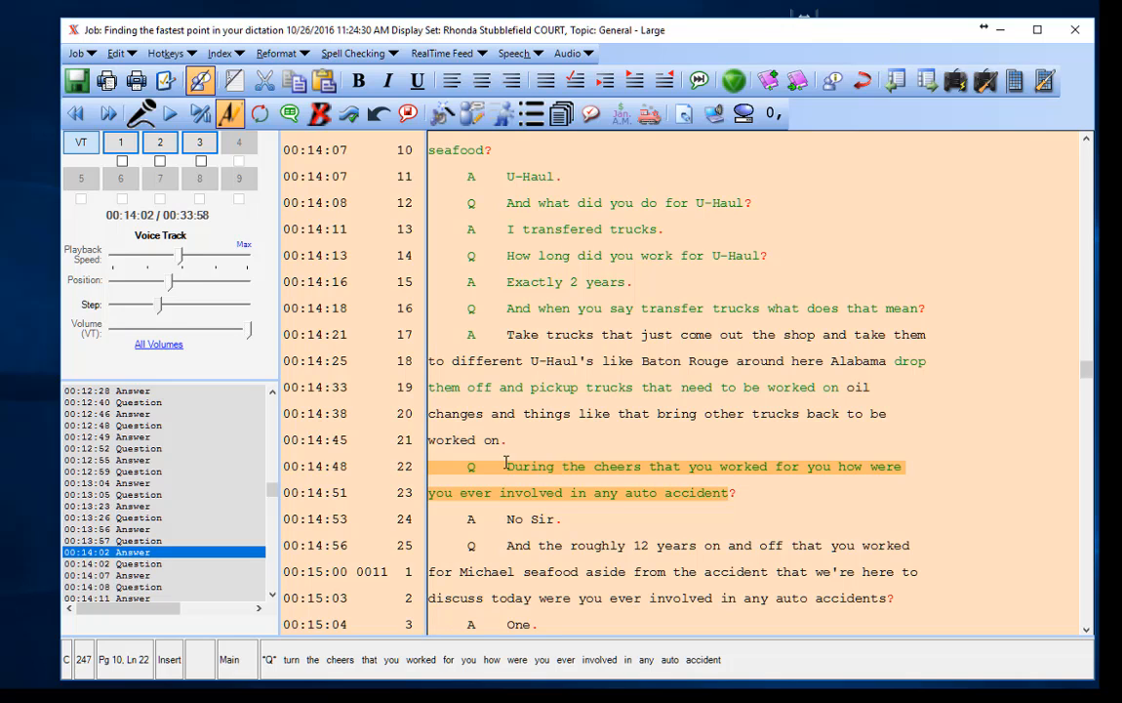
Step: Replace "cheers" with "years" in the 00:14:48 question so it reads "During the years that you worked"
key(Right)
text(years)
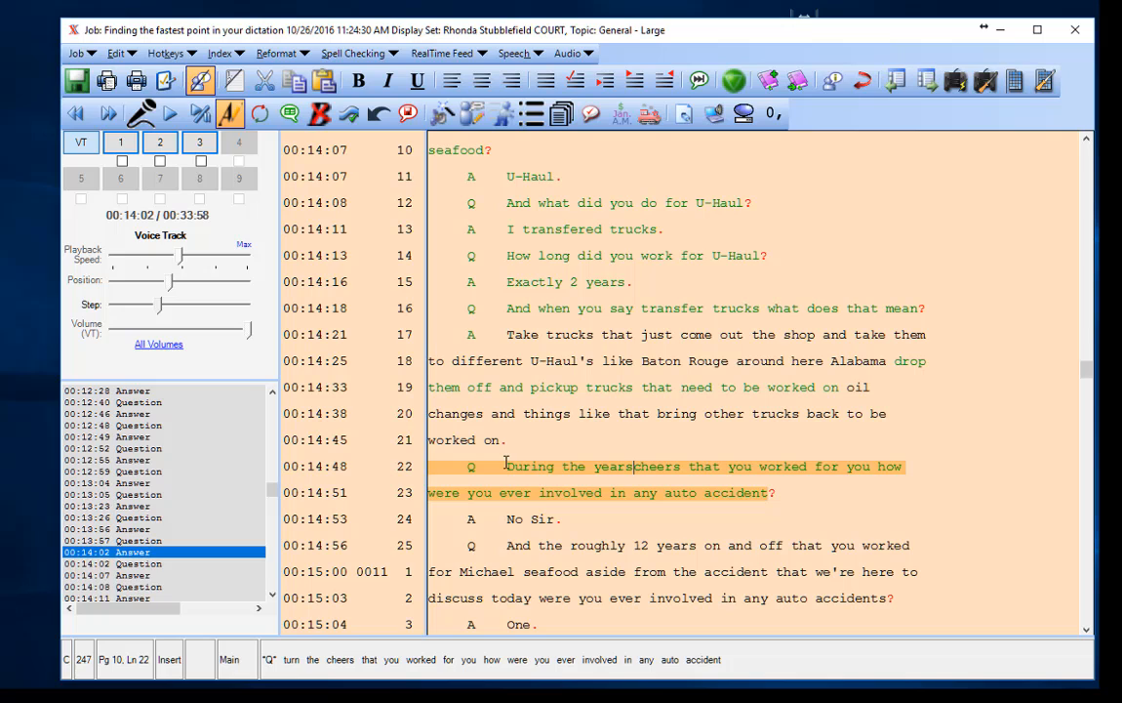
key(Delete)
key(Delete)
key(Delete)
key(Delete)
key(Delete)
key(Delete)
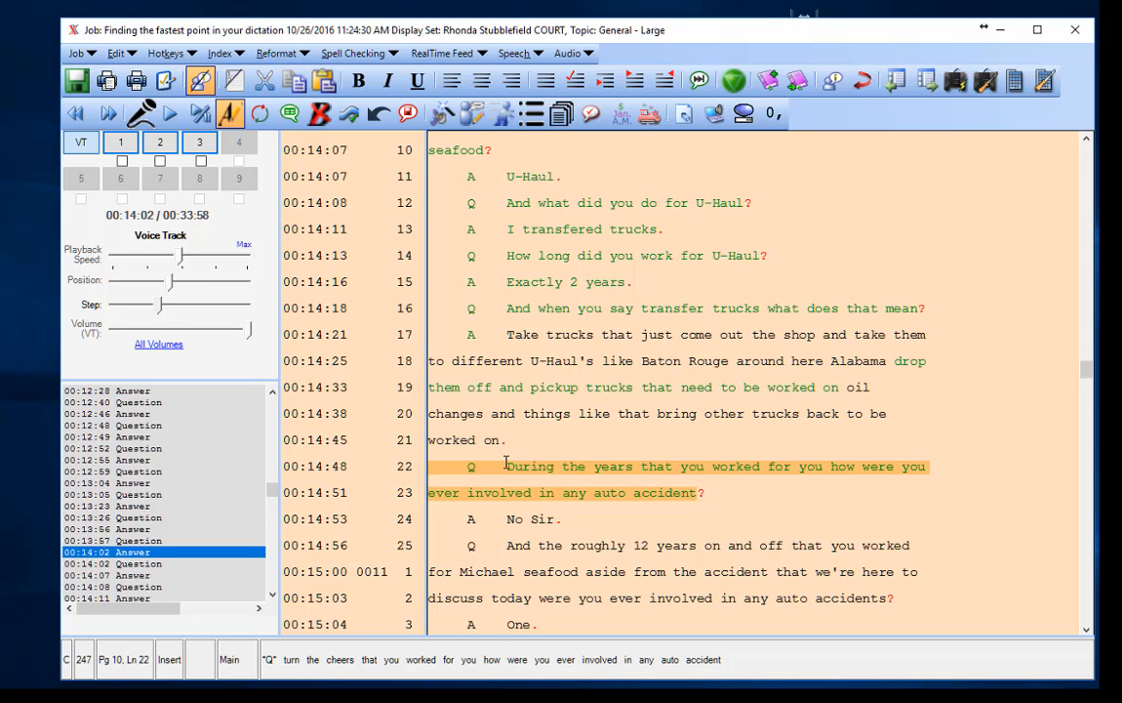
Step: Replace "you how" with "U-Haul" in the 00:14:48 question so it reads "worked for U-Haul were you"
click(800, 471)
text(U-)
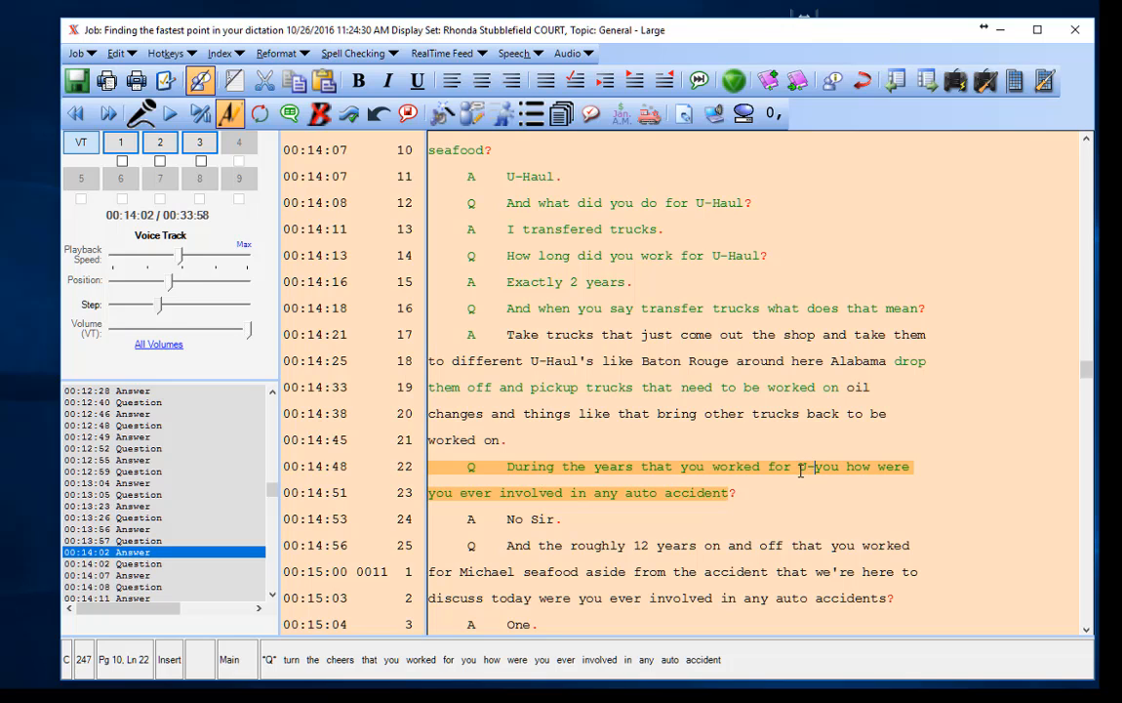
text(HAul)
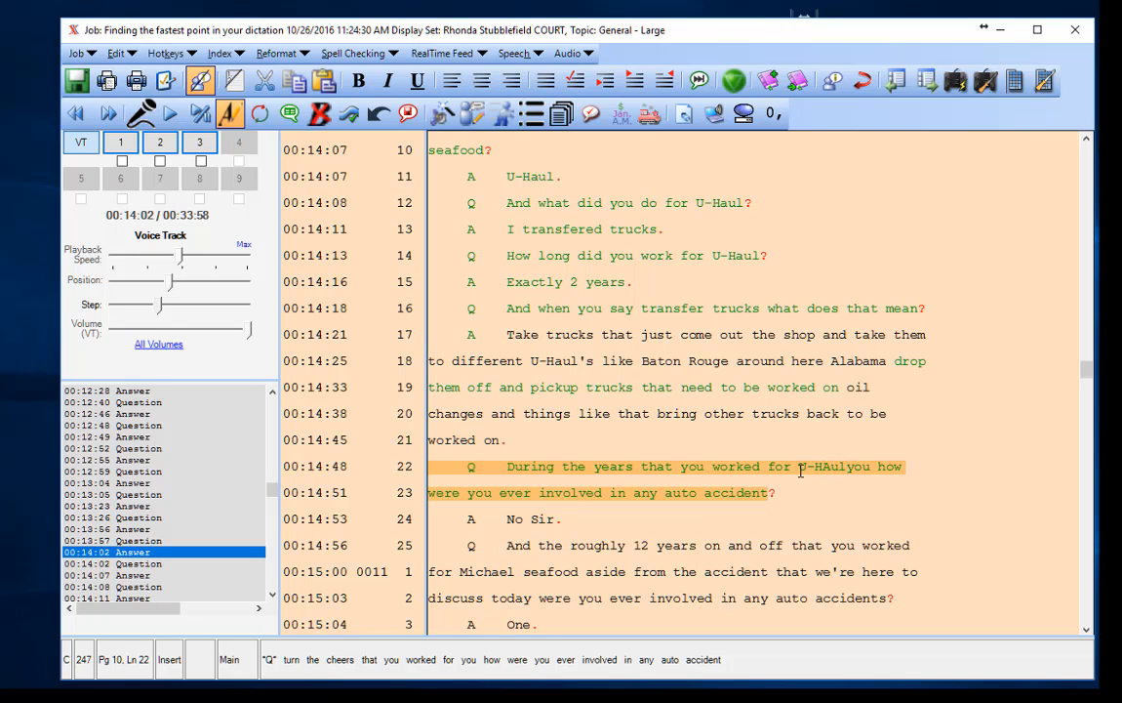
key(ctrl+Delete)
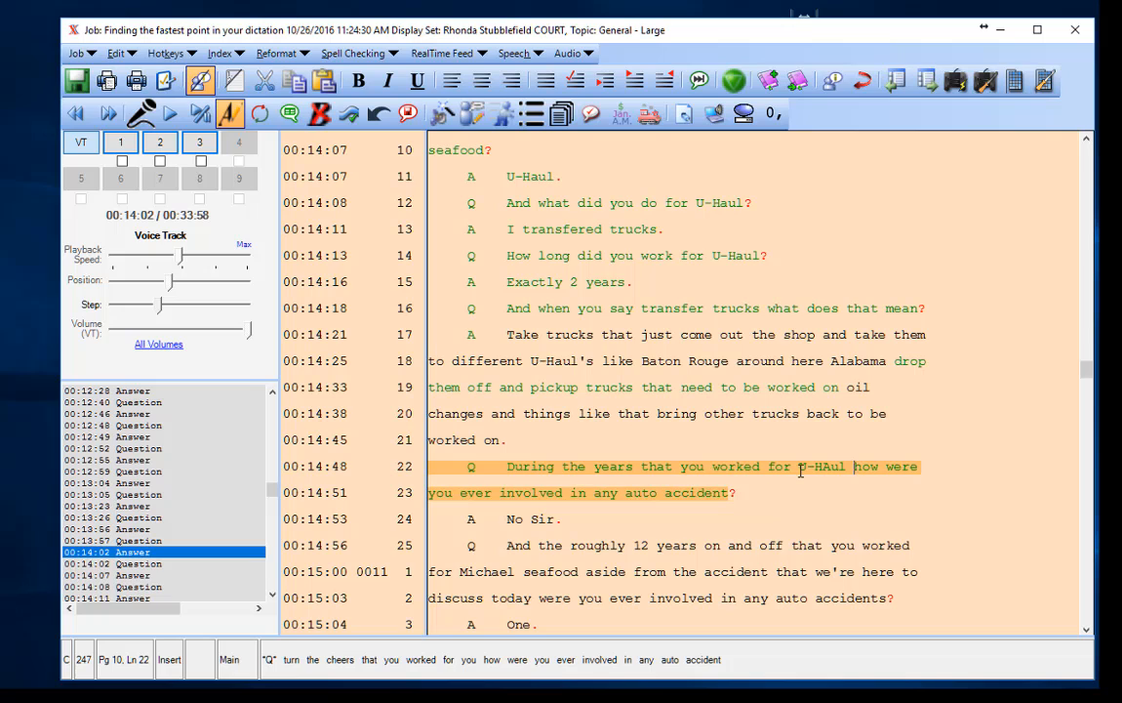
key(ctrl+Delete)
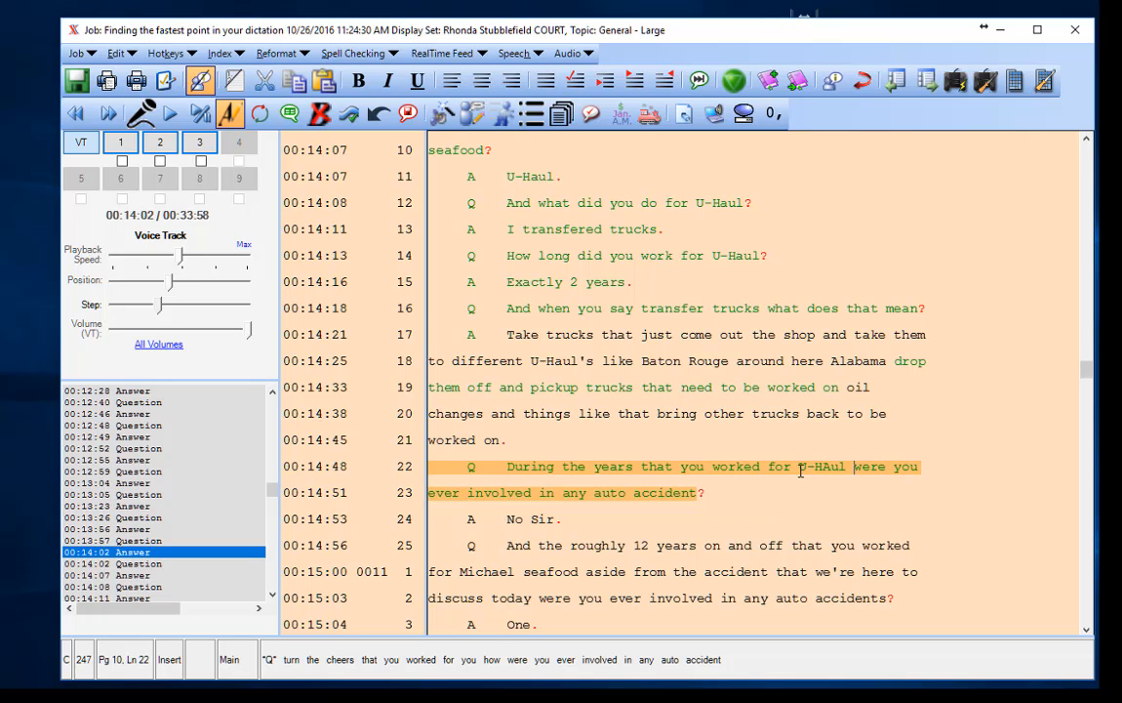
click(826, 466)
key(shift+F3)
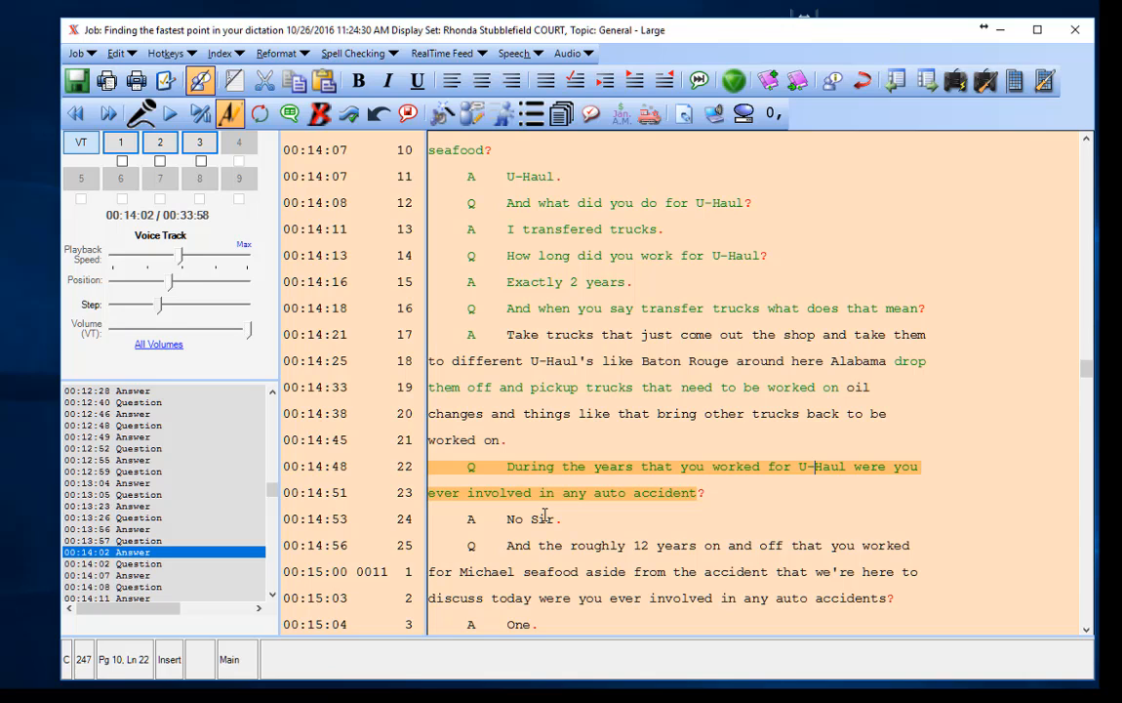
Step: Change "accident" to "accidents" at the end of the question and advance to the utterance "from leave they'll" in the 00:15:13 answer
click(698, 492)
text(s)
key(Right)
key(Right)
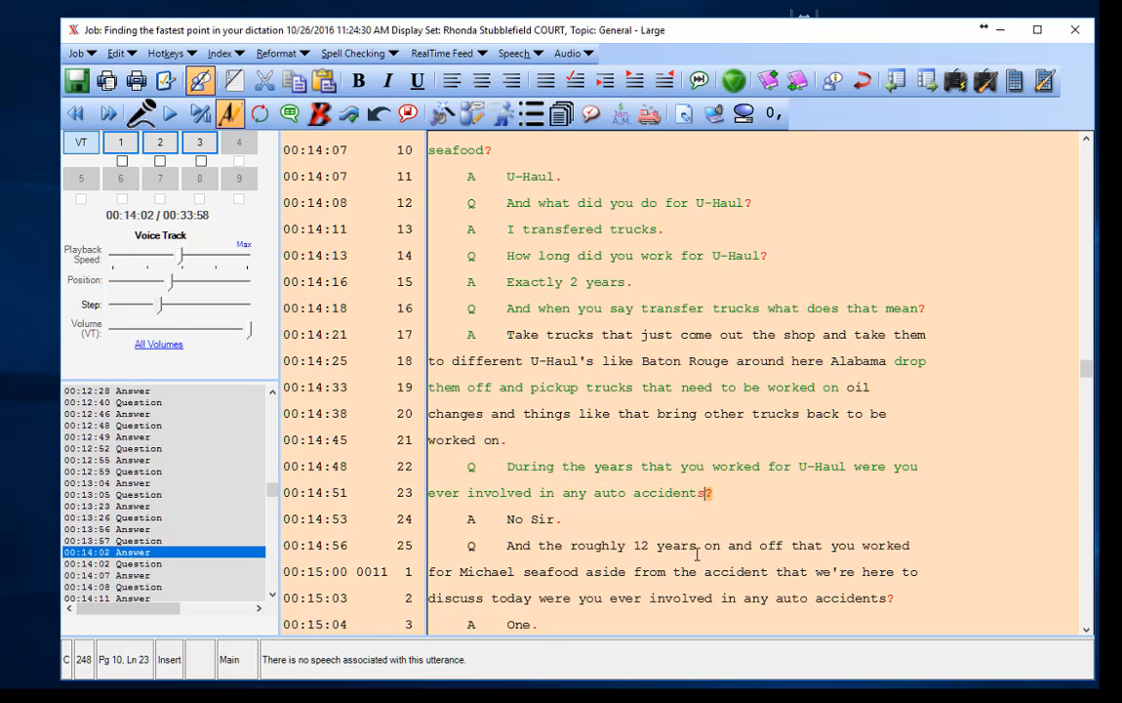
key(Down)
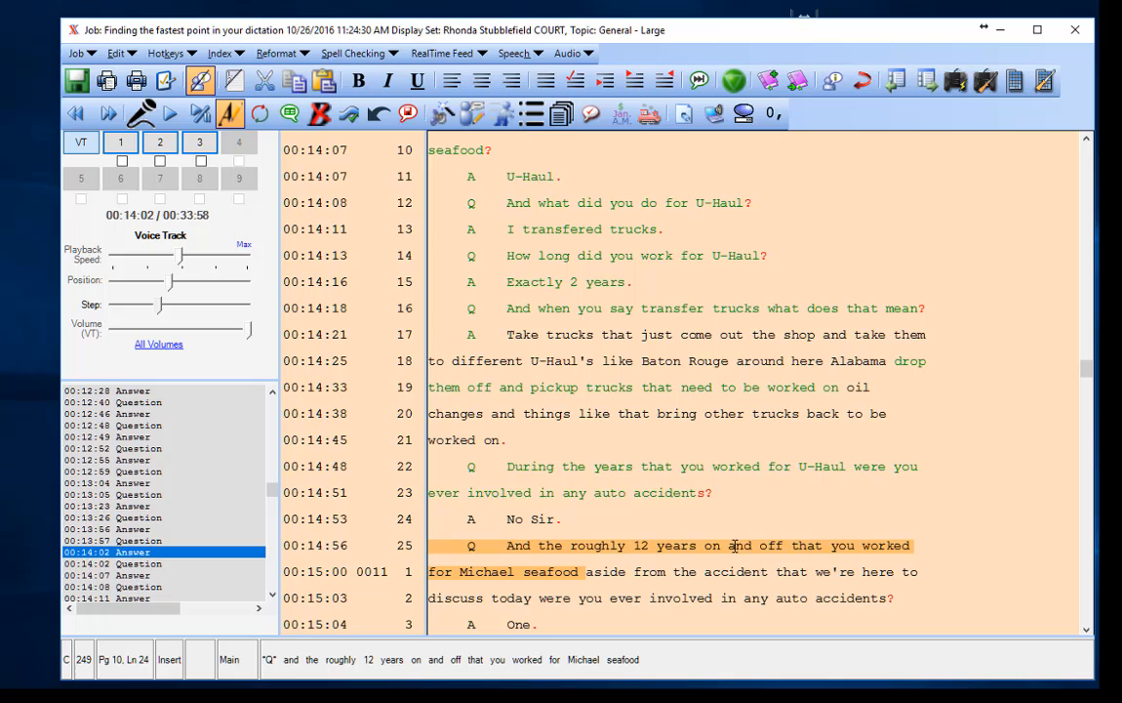
click(601, 586)
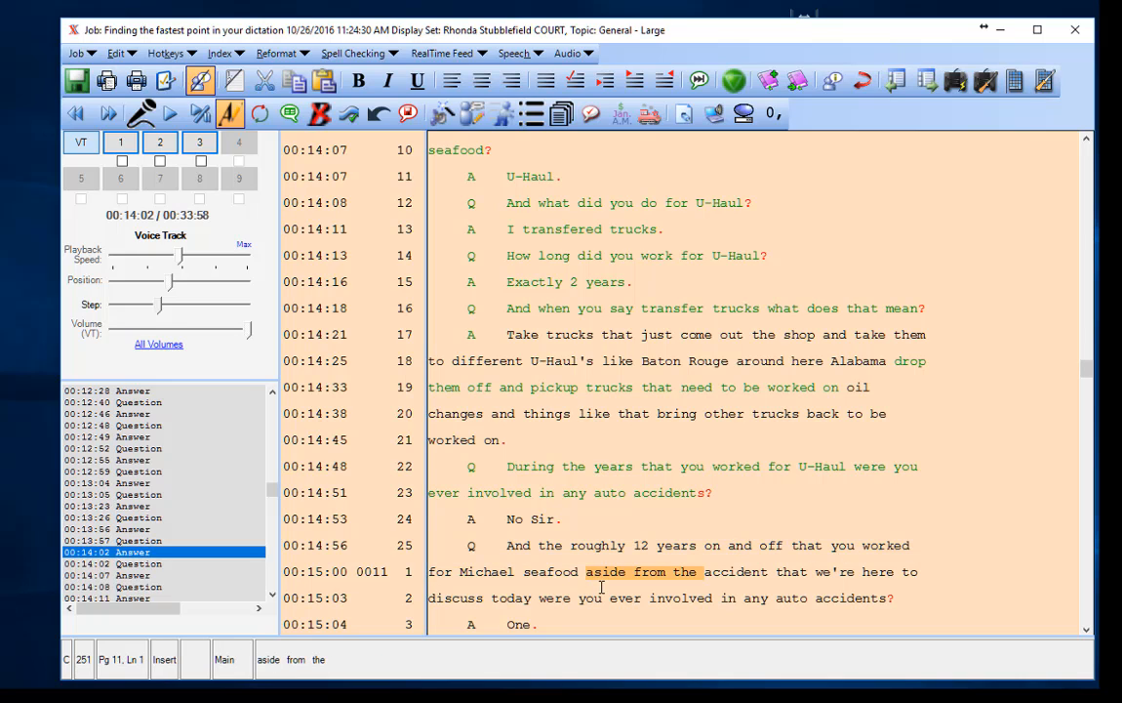
key(Right)
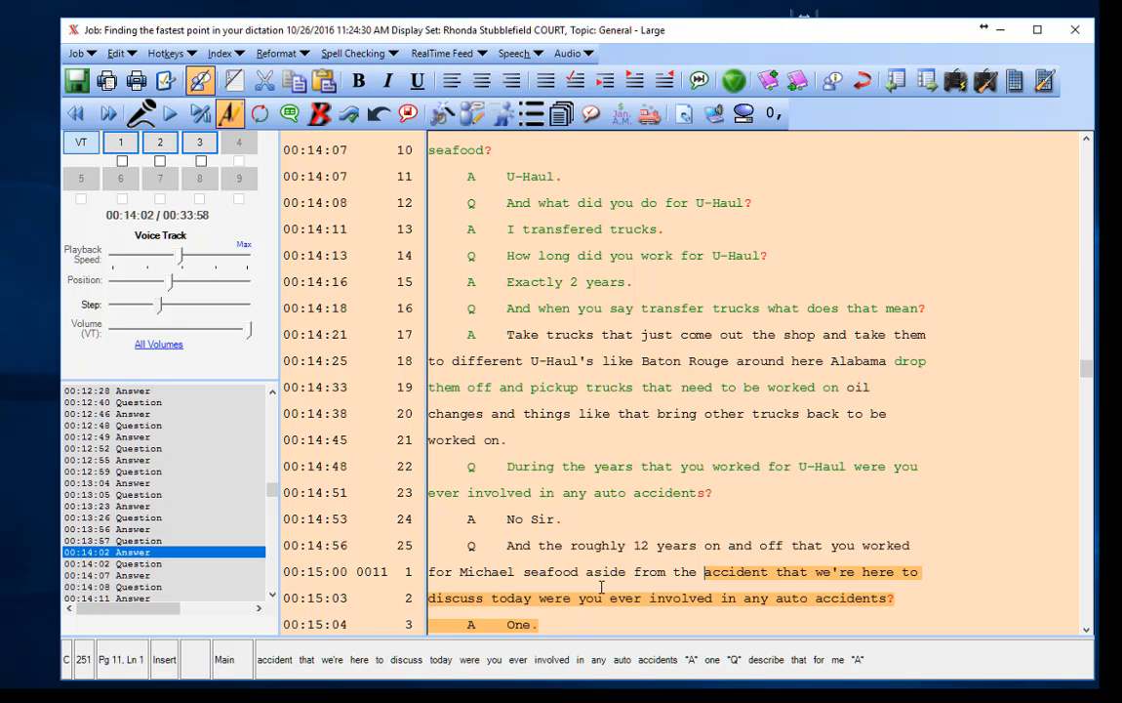
click(1087, 629)
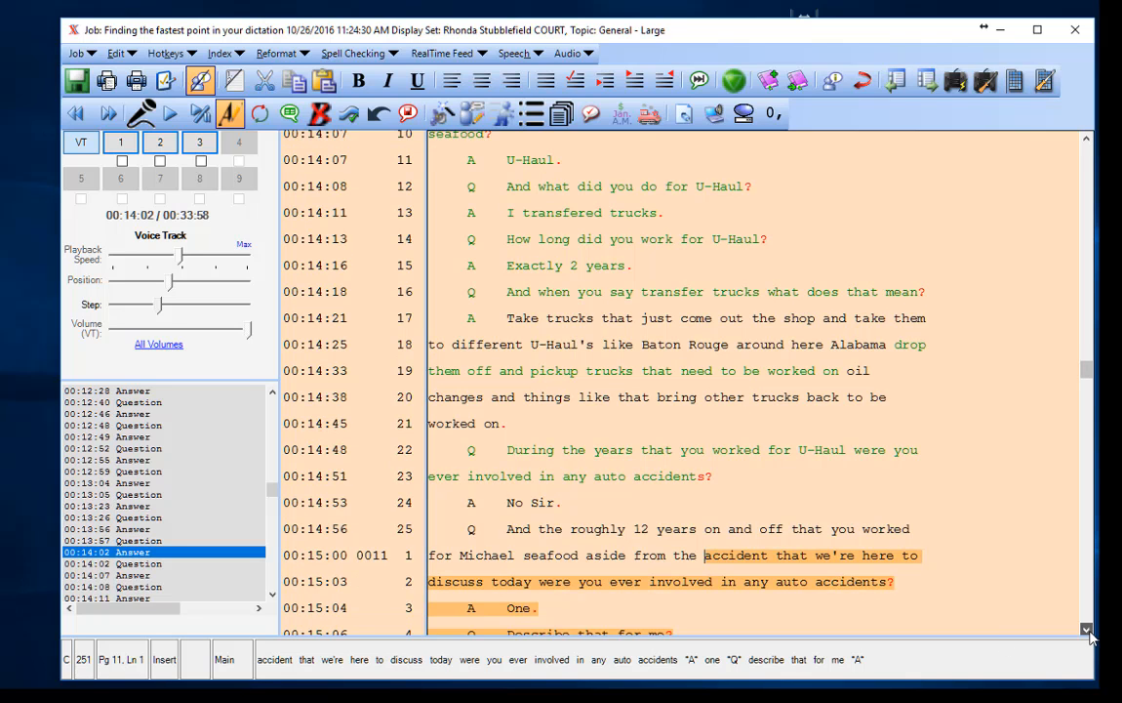
click(1087, 629)
click(1088, 630)
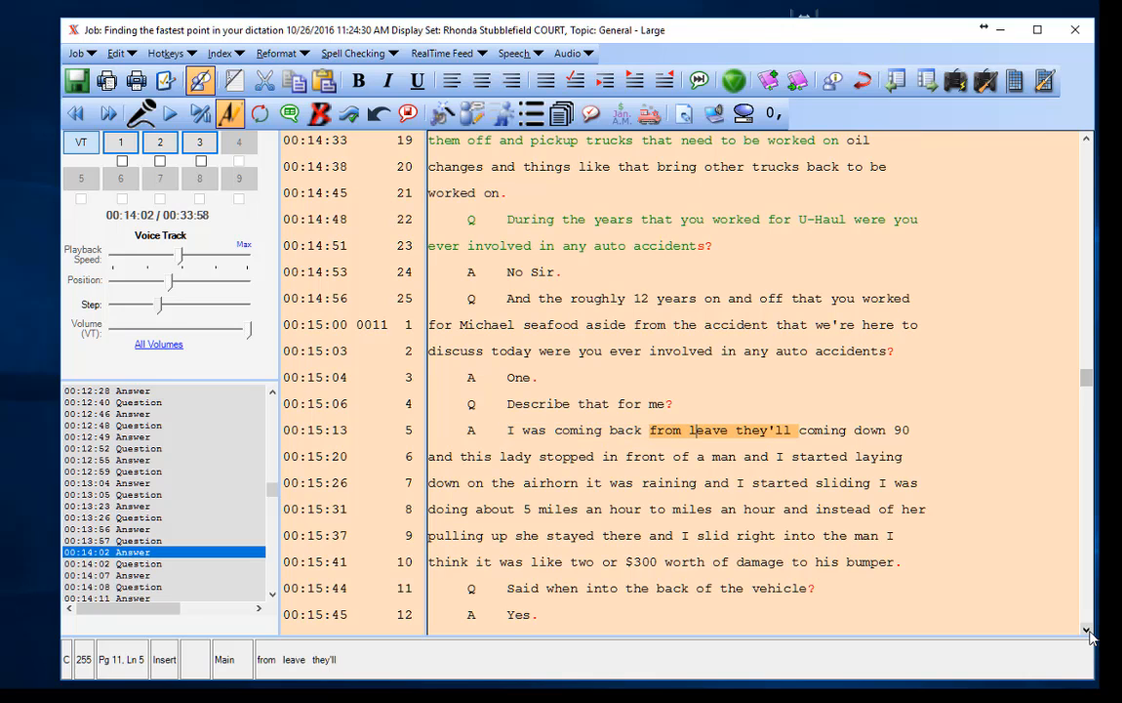
Step: Replace "leave they'll" with "Leeville" in the 00:15:13 answer so it reads "coming back from Leeville coming down 90"
key(Delete)
text(Lee)
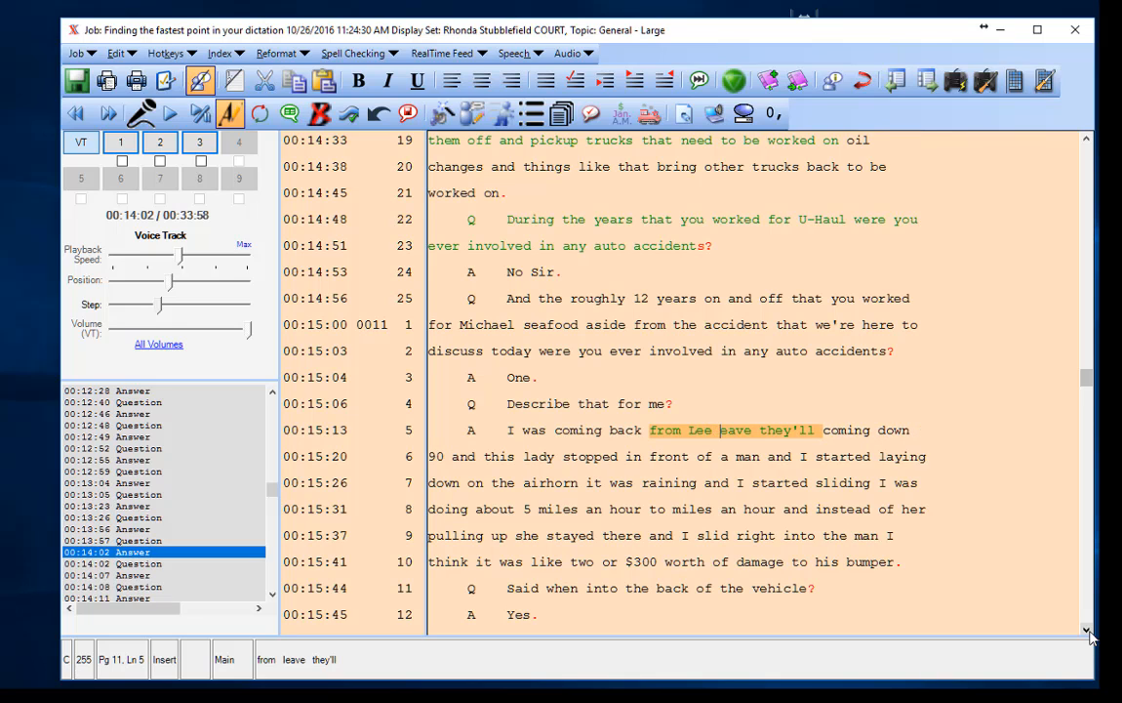
key(BackSpace)
text(ville)
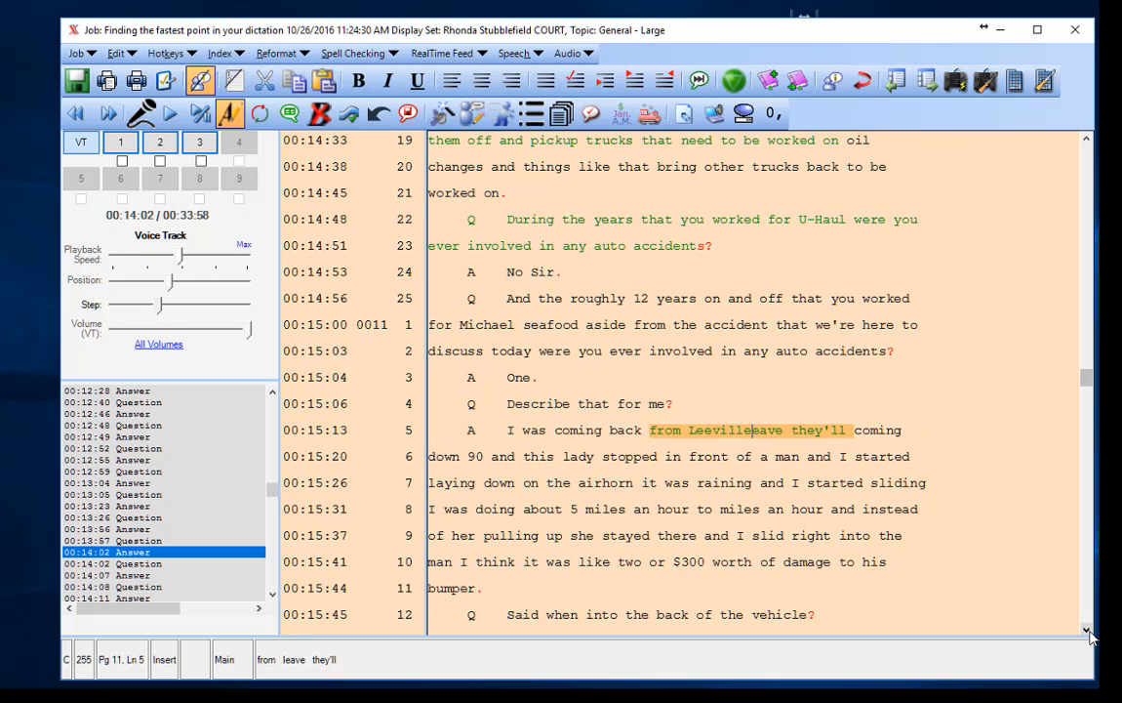
key(Delete)
key(Delete)
key(Delete)
key(Delete)
key(Delete)
key(Delete)
key(Delete)
key(Delete)
key(Delete)
key(Delete)
key(Delete)
key(Delete)
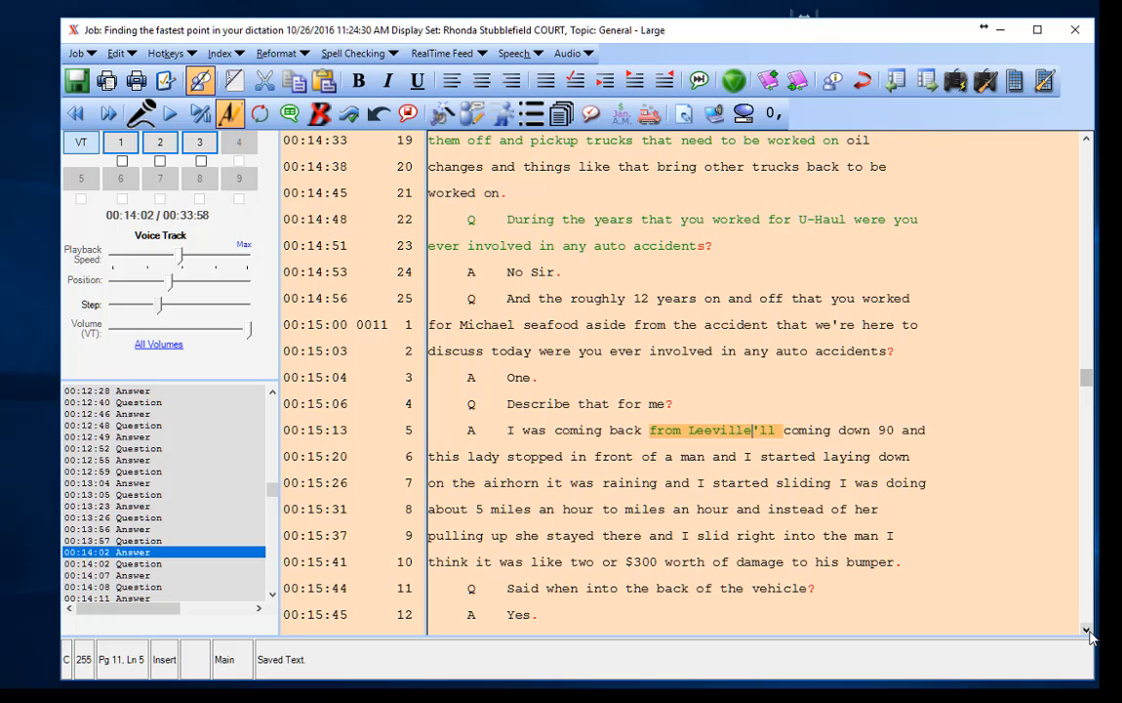
key(Right)
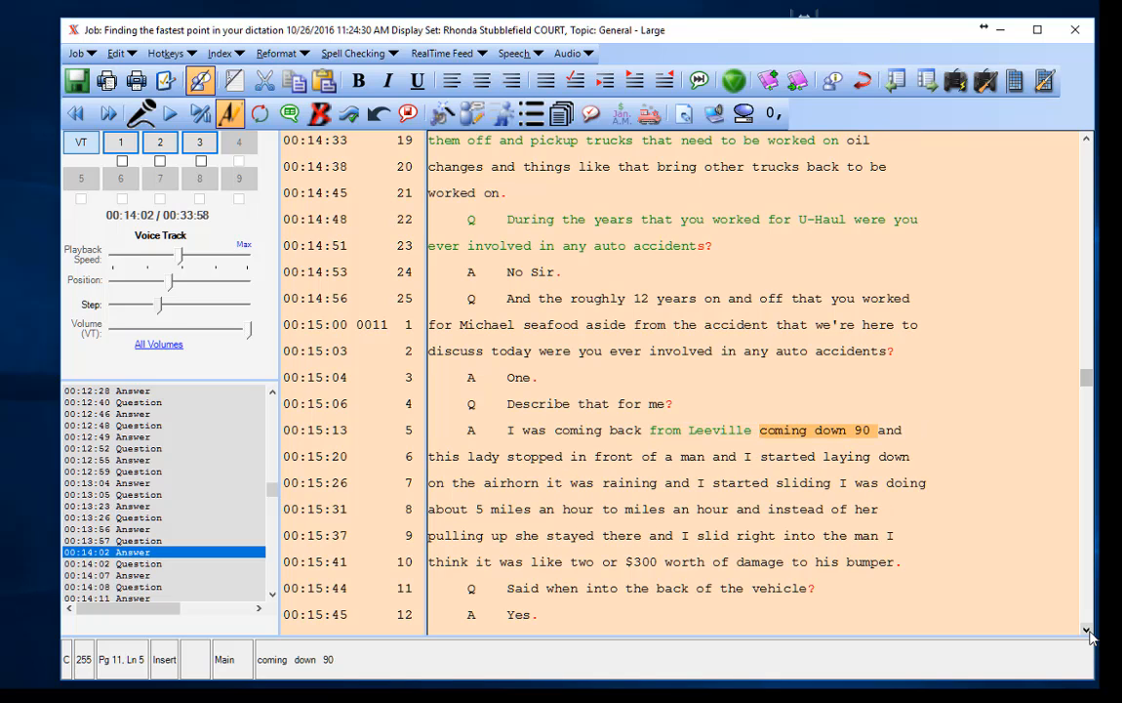
Step: End the voice correction, apply all corrections with the speech files saved, and close the job
key(ctrl+Right)
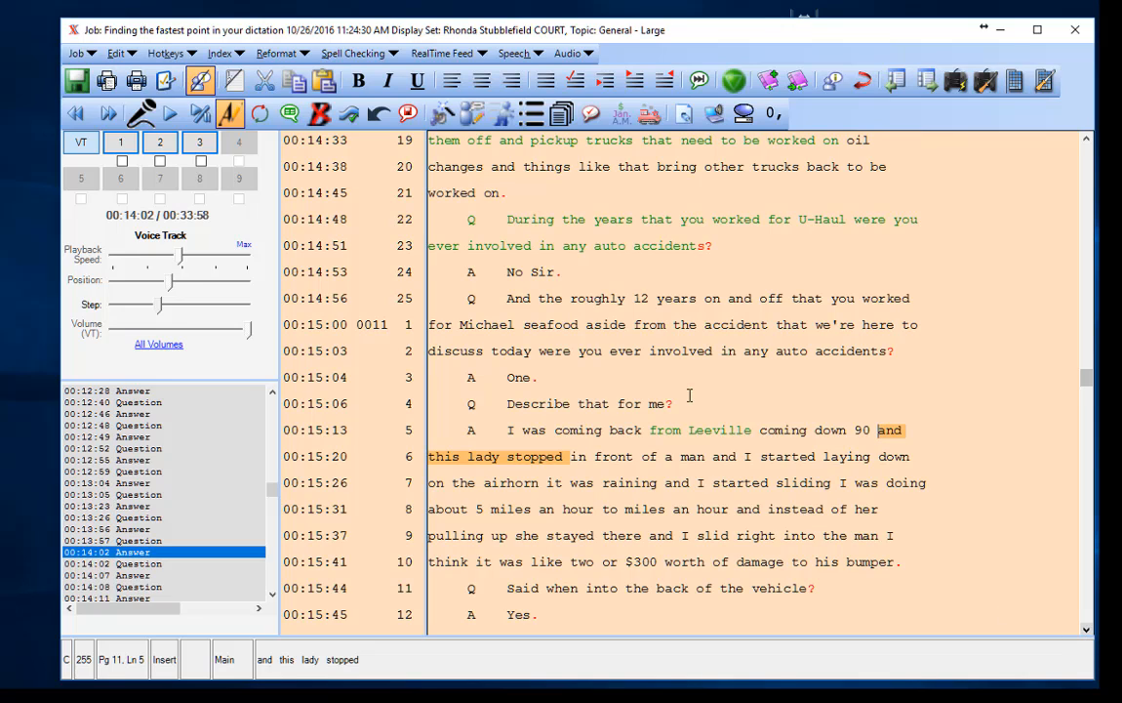
click(228, 112)
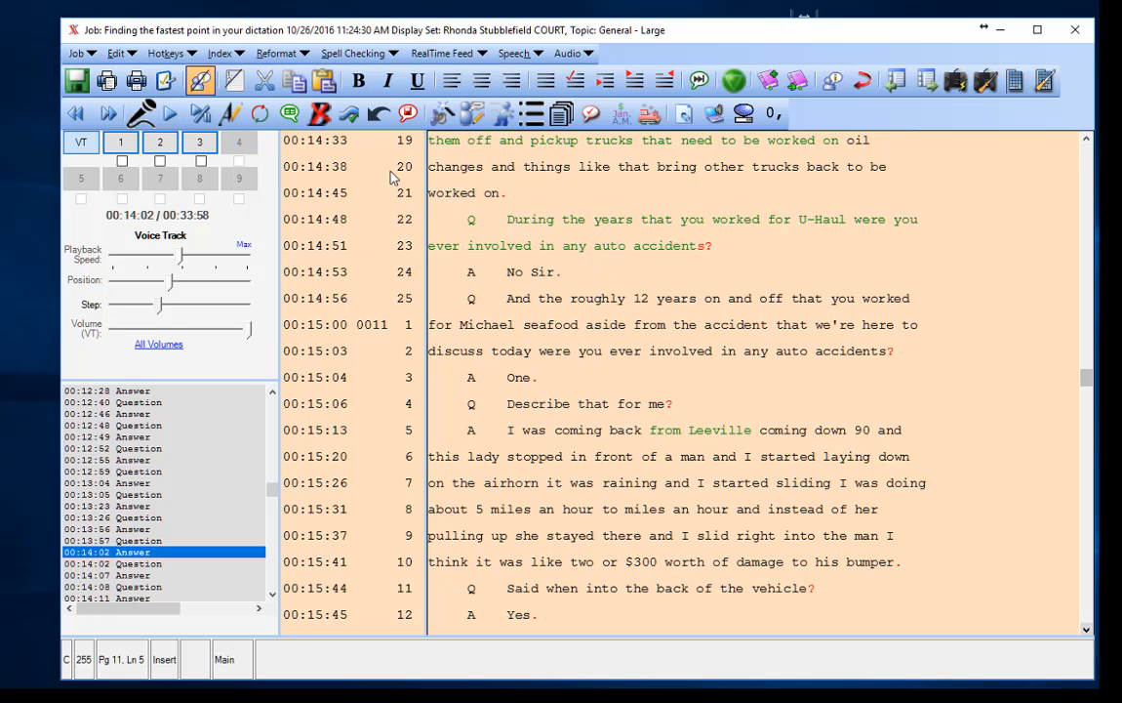
click(319, 115)
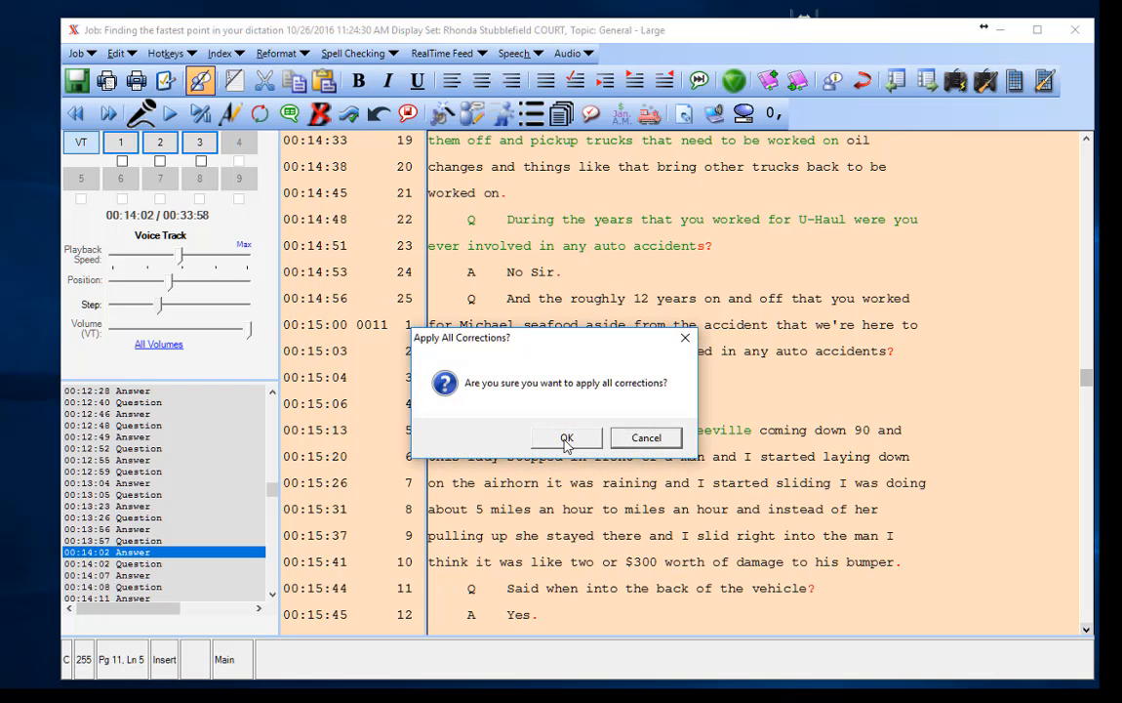
click(567, 443)
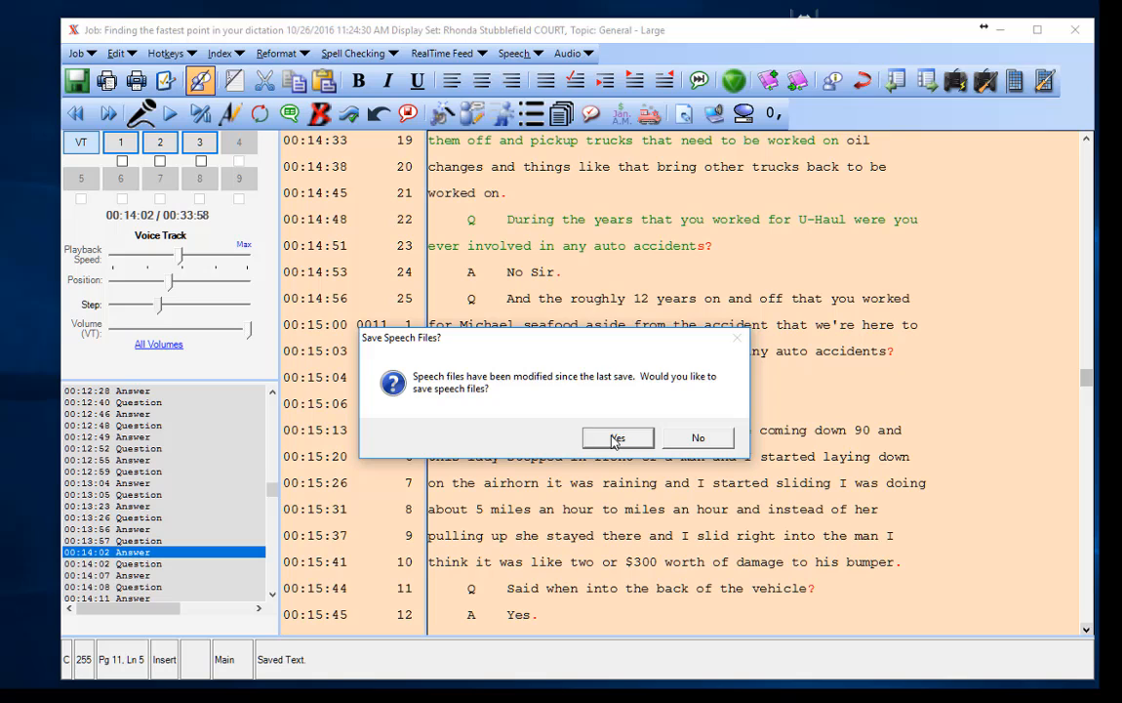
click(612, 439)
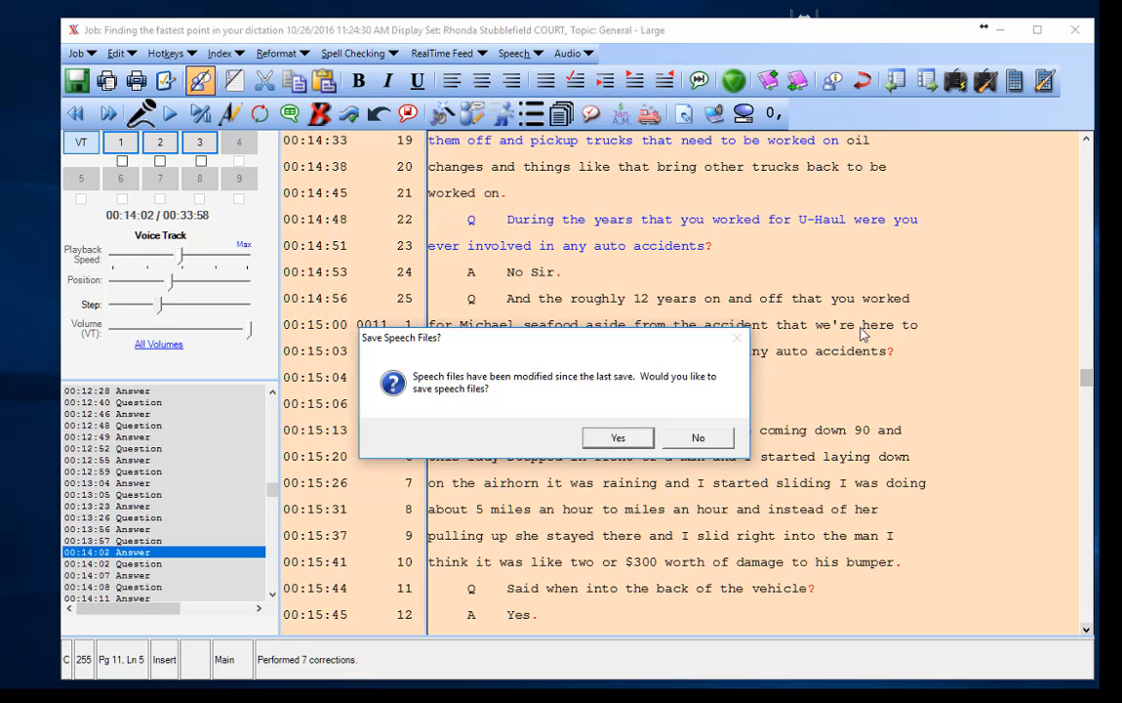
click(618, 438)
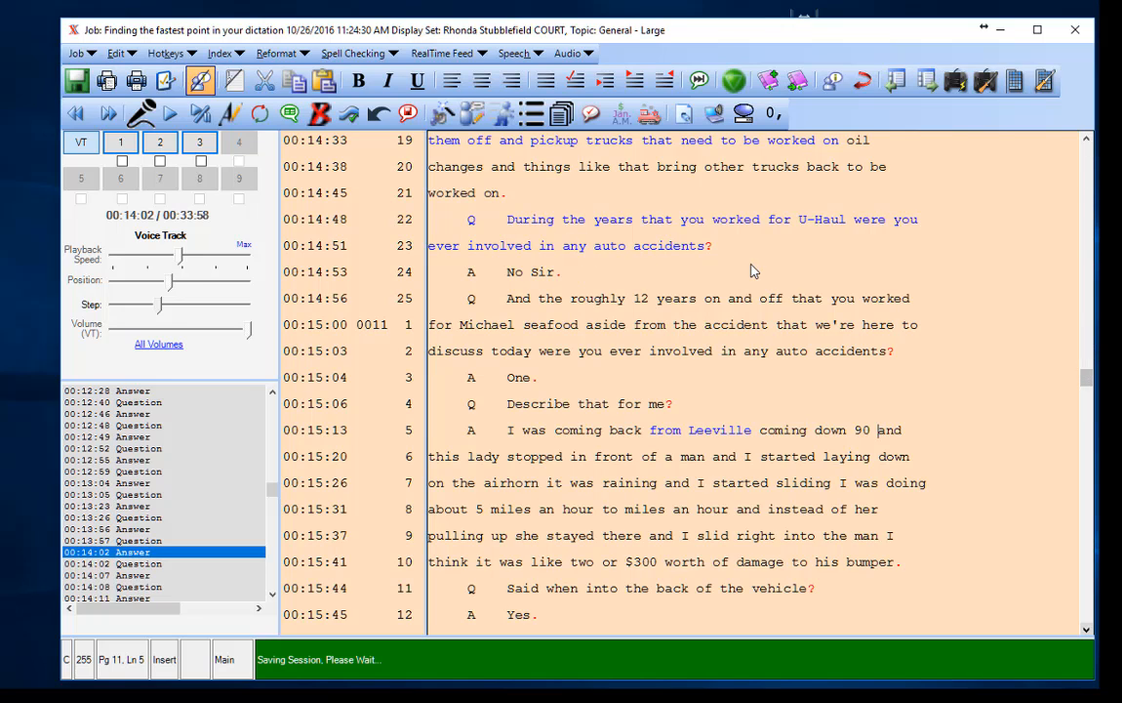
scroll(597, 584, up, 9)
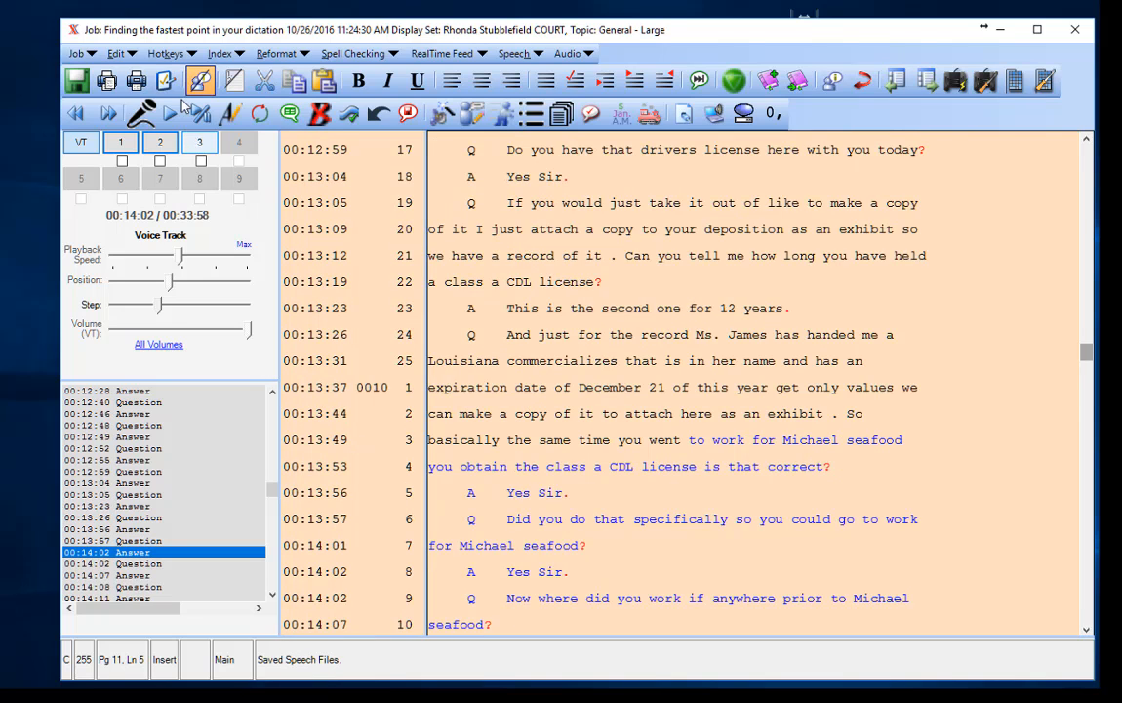
click(1074, 30)
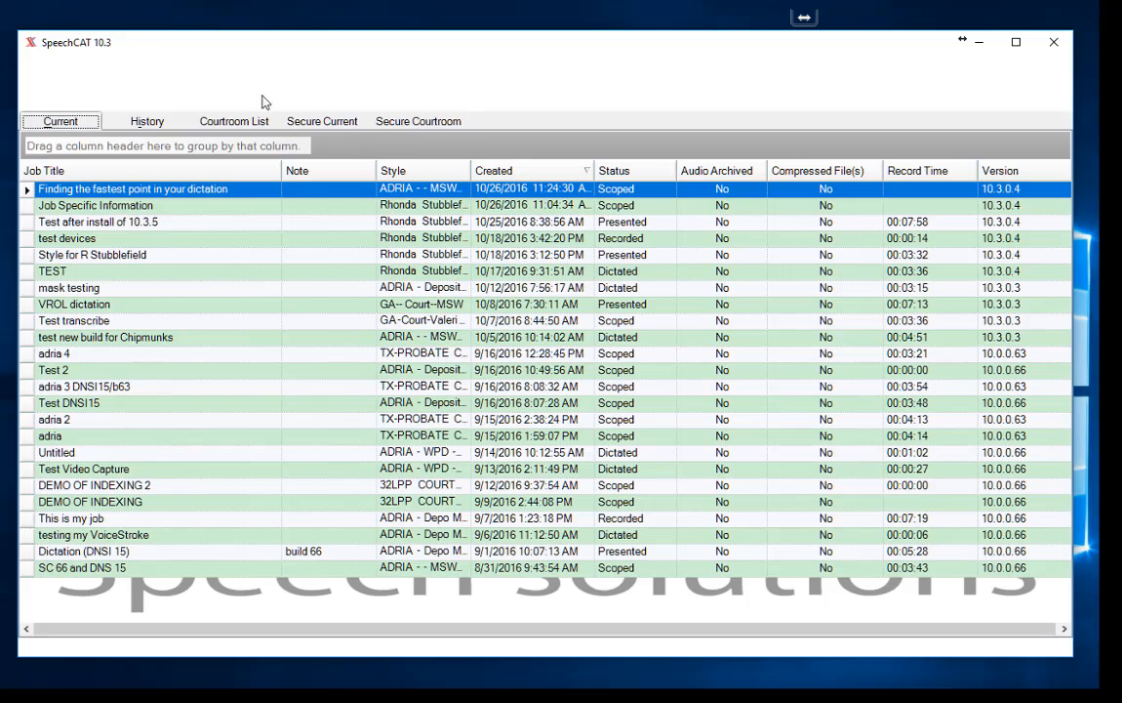
Step: View the words-per-minute analysis of "Finding the fastest point in your dictation" without accuracy information, enlarging its window to list every minute, and close it
click(78, 67)
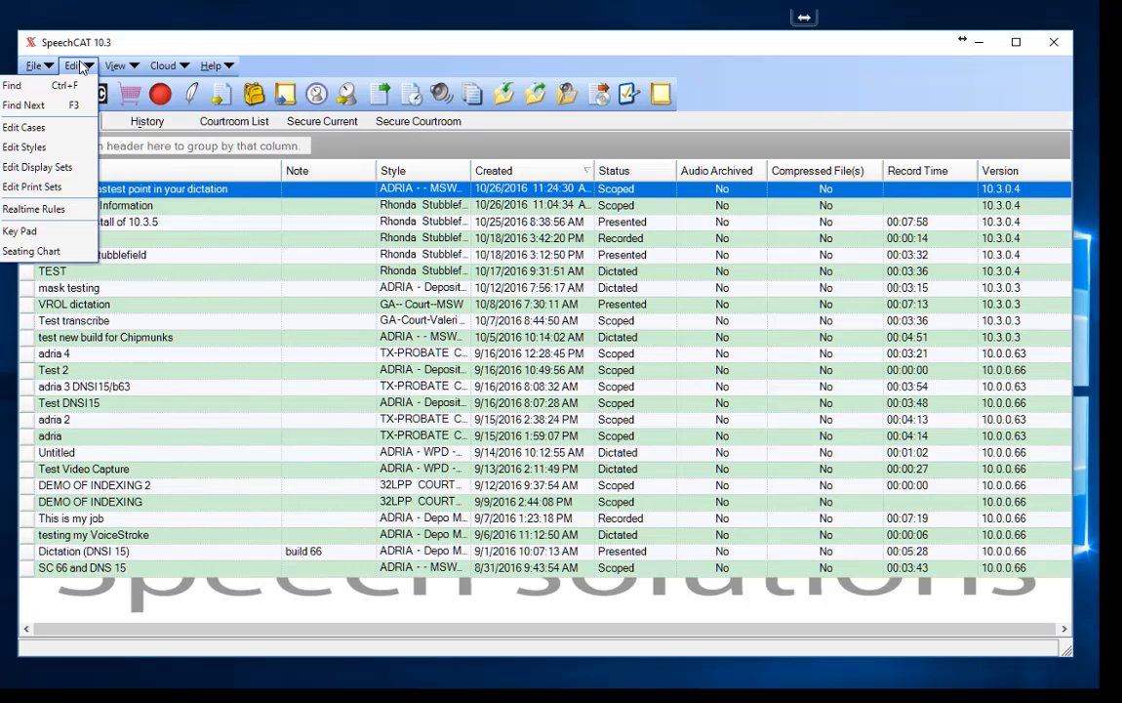
click(107, 68)
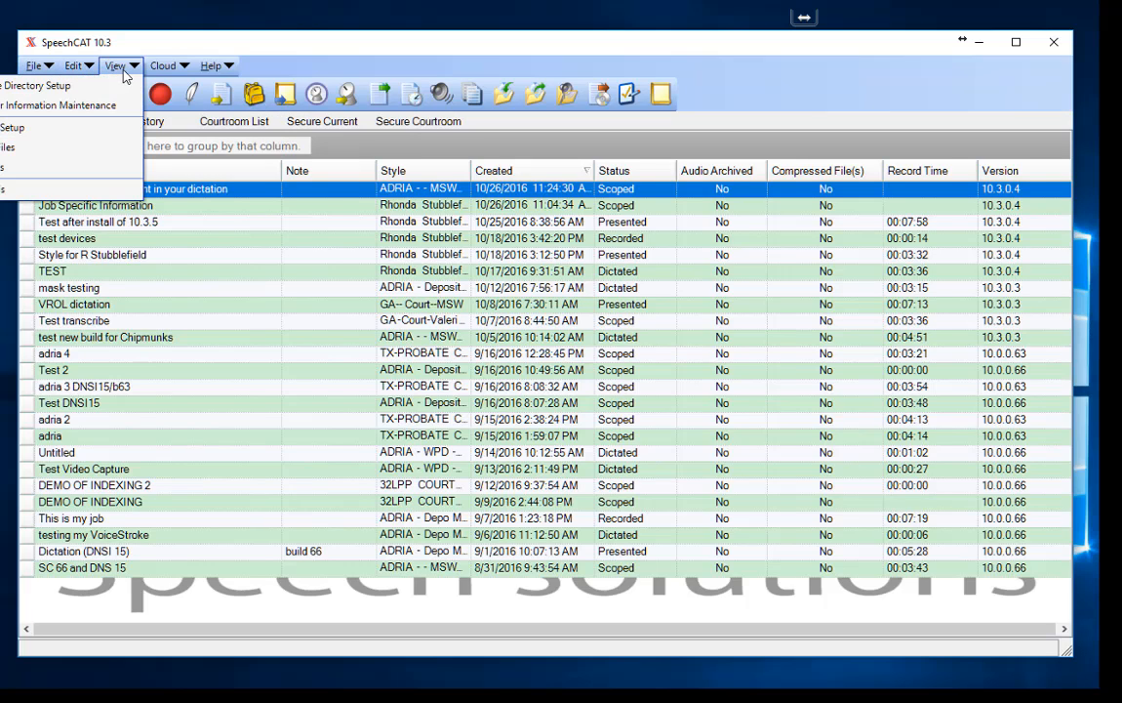
click(96, 184)
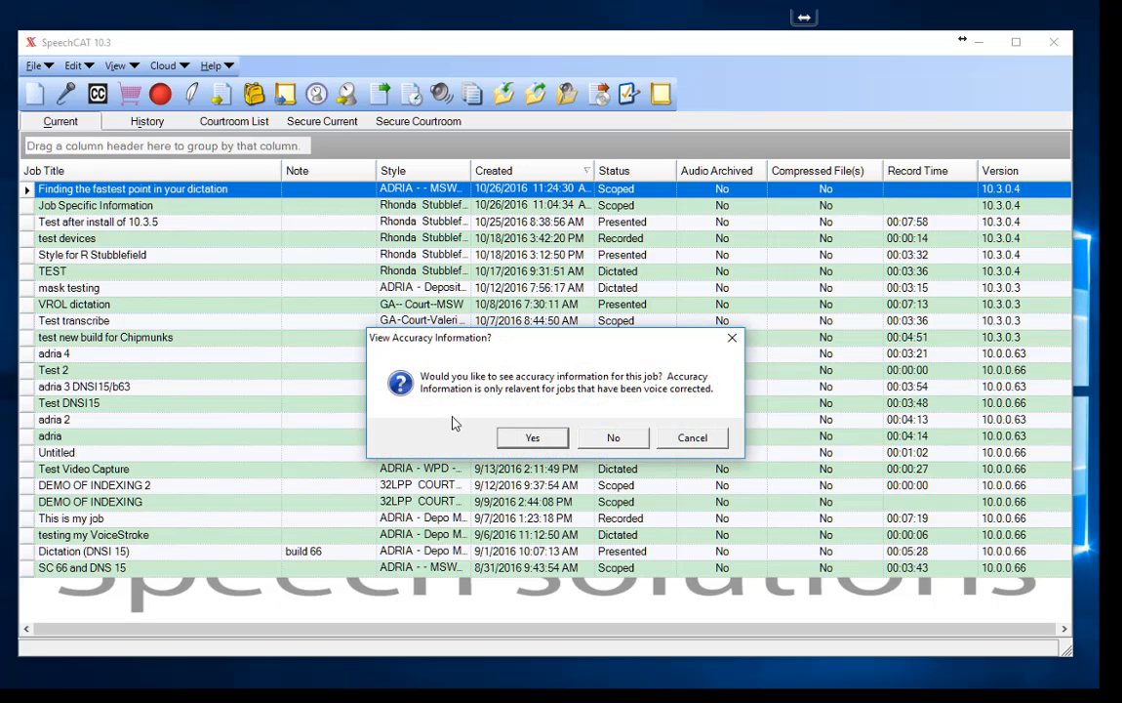
click(612, 438)
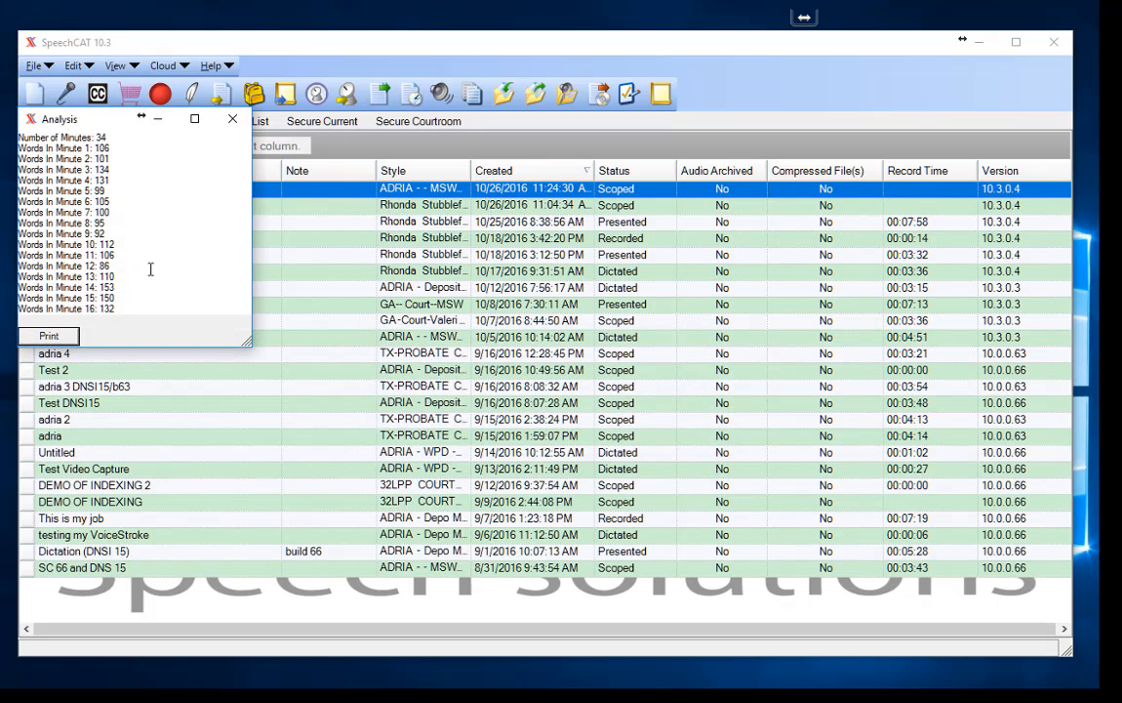
drag(97, 118, 493, 145)
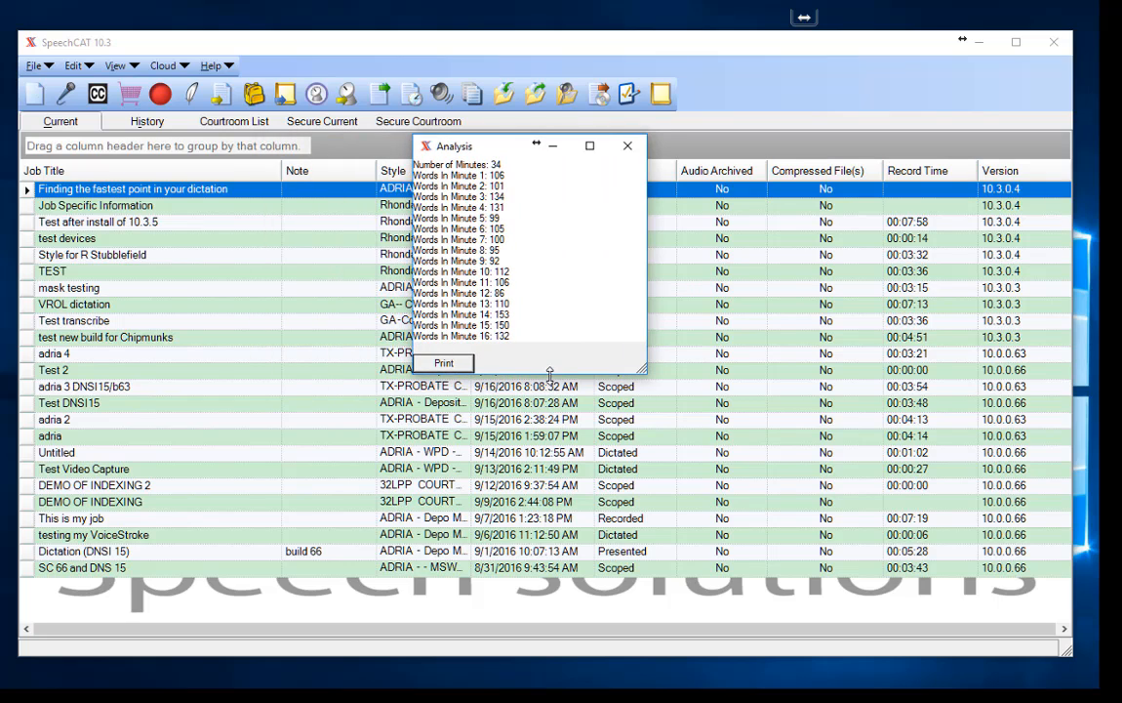
drag(548, 373, 564, 576)
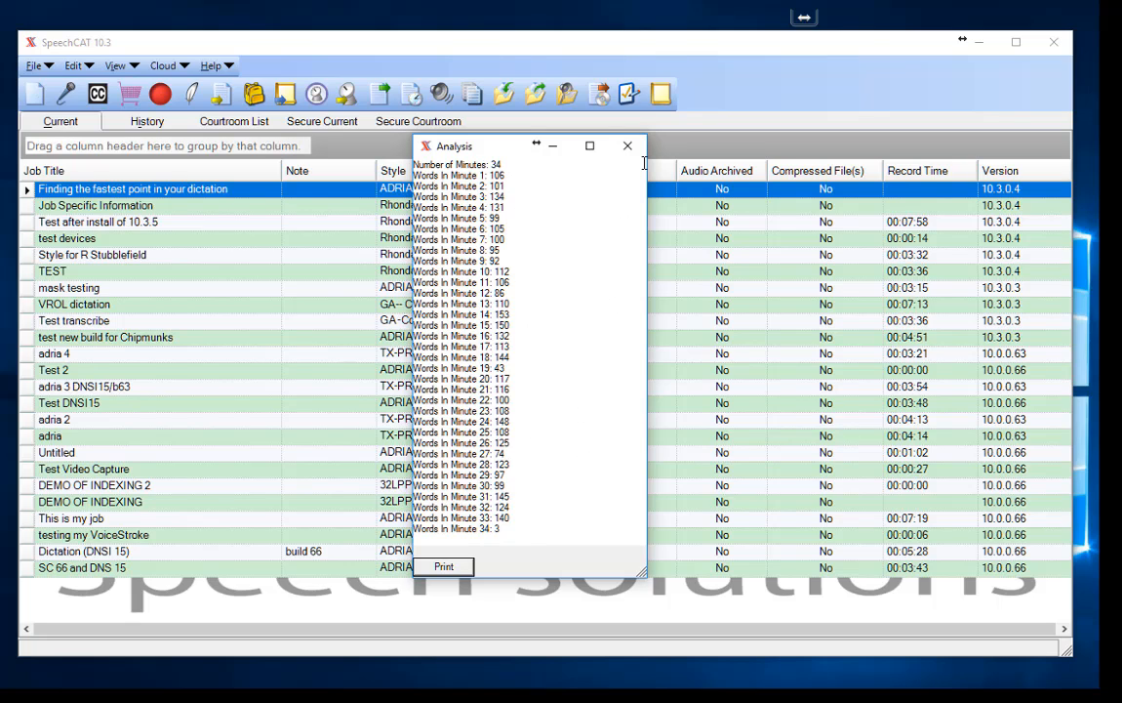
click(627, 146)
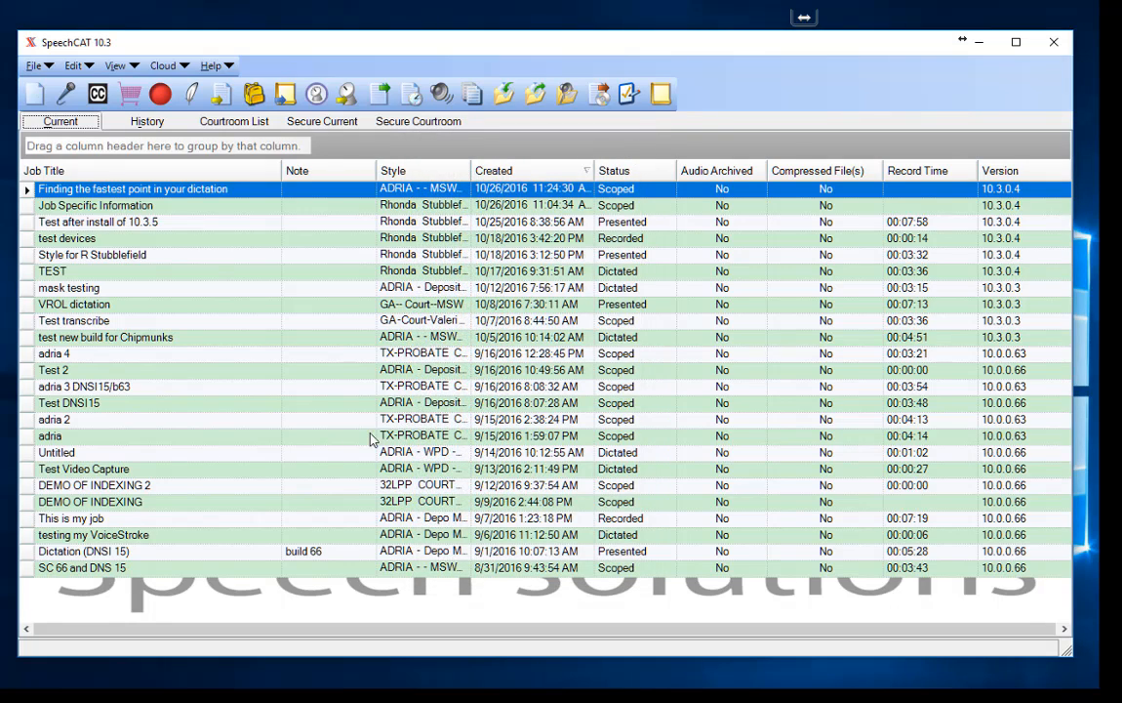